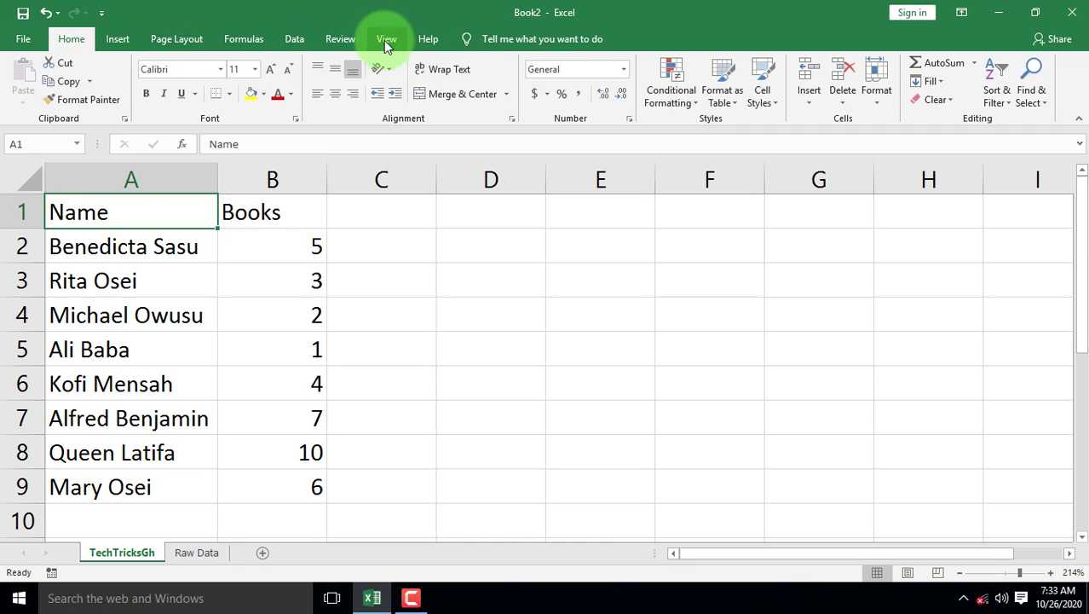
# - Tick Developer under Main Tabs in Excel Options' Customize Ribbon and confirm with OK
pyautogui.click(27, 39)
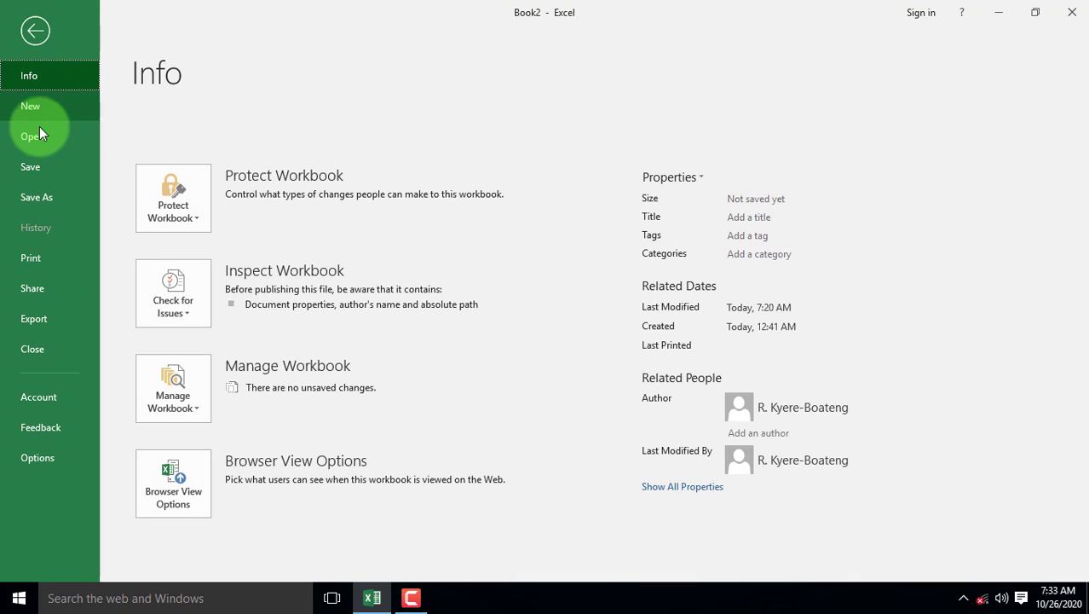
pyautogui.click(35, 459)
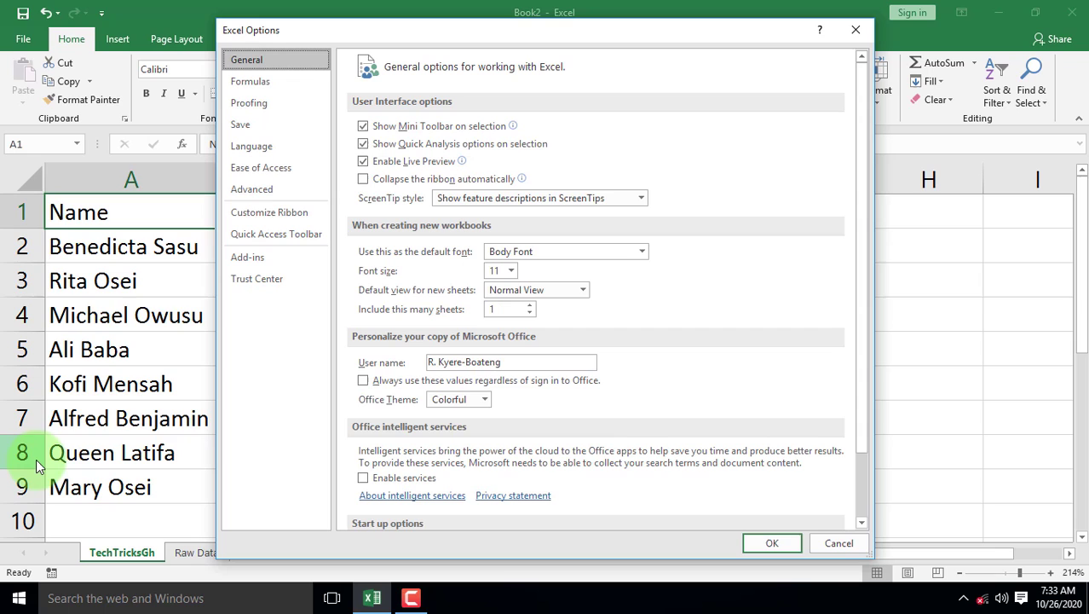
pyautogui.click(269, 214)
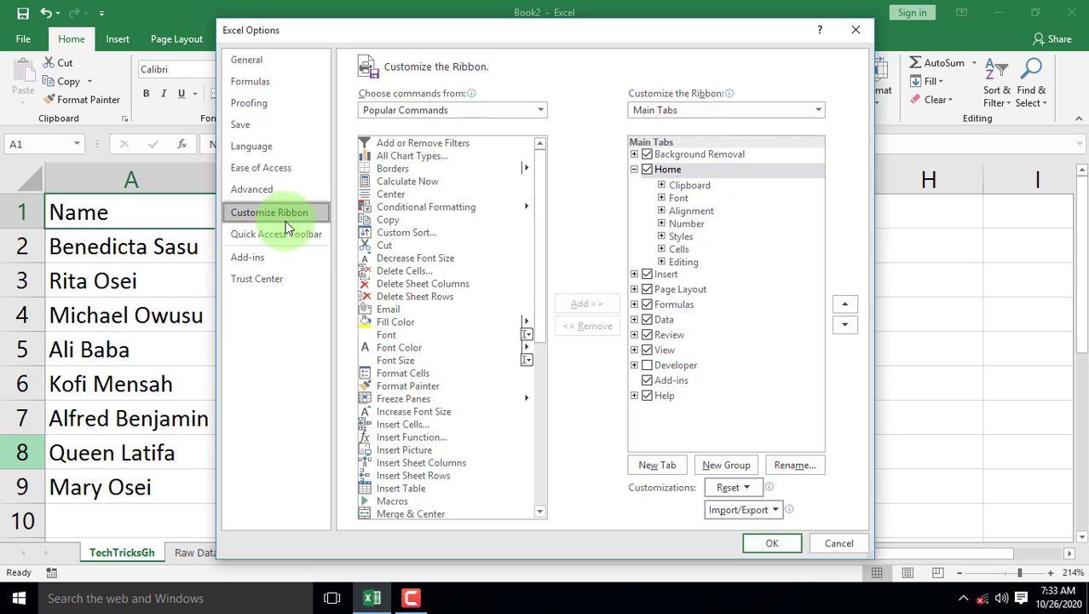
pyautogui.click(647, 365)
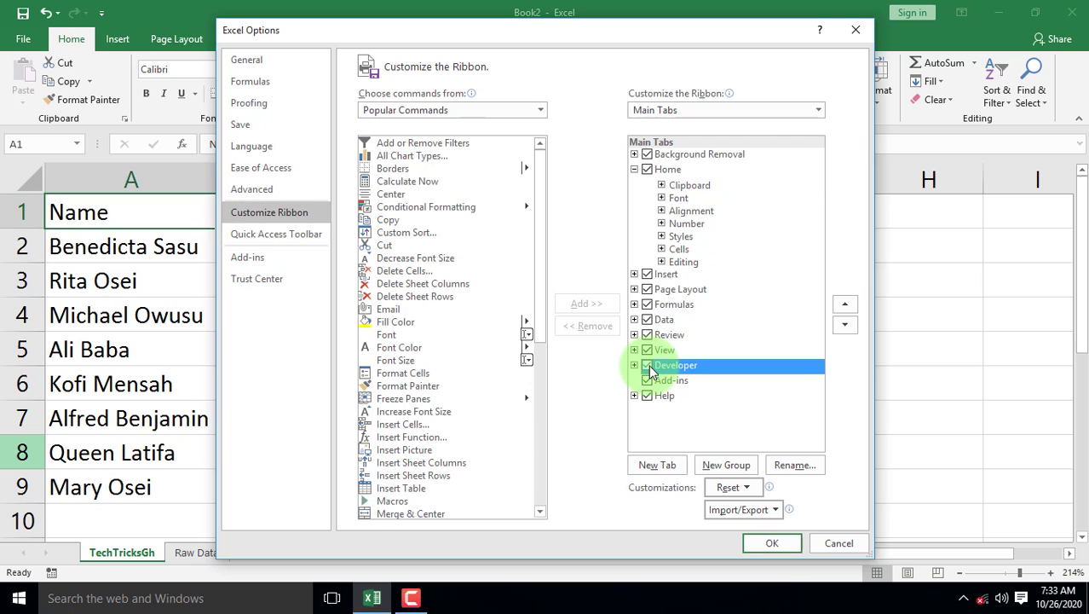
pyautogui.click(754, 545)
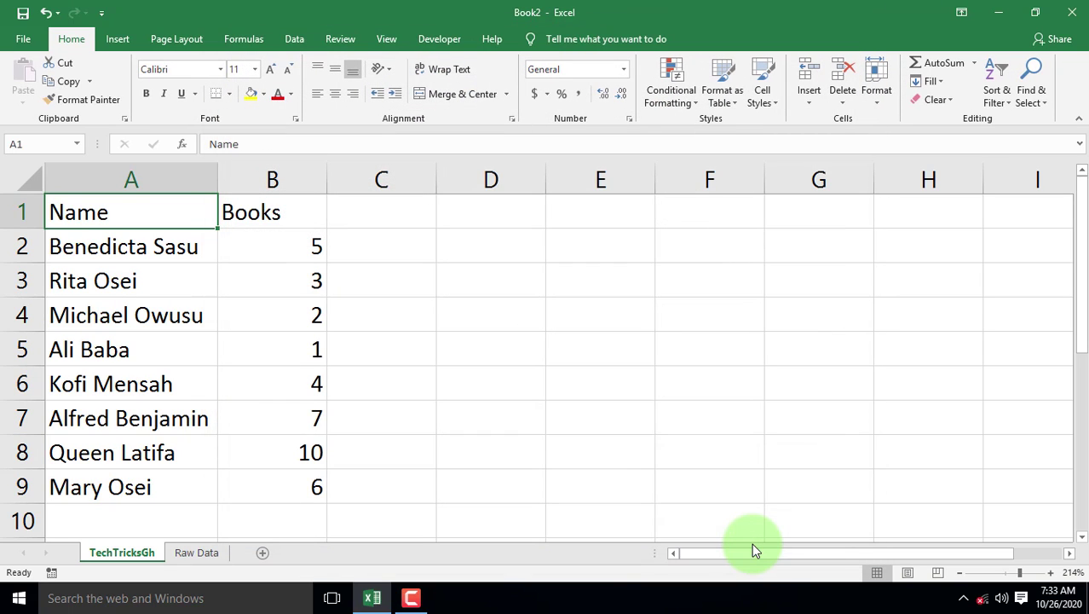
# - Record a macro named TechTricksGh_Invoice, stored in This Workbook, with a formatting description
pyautogui.click(440, 41)
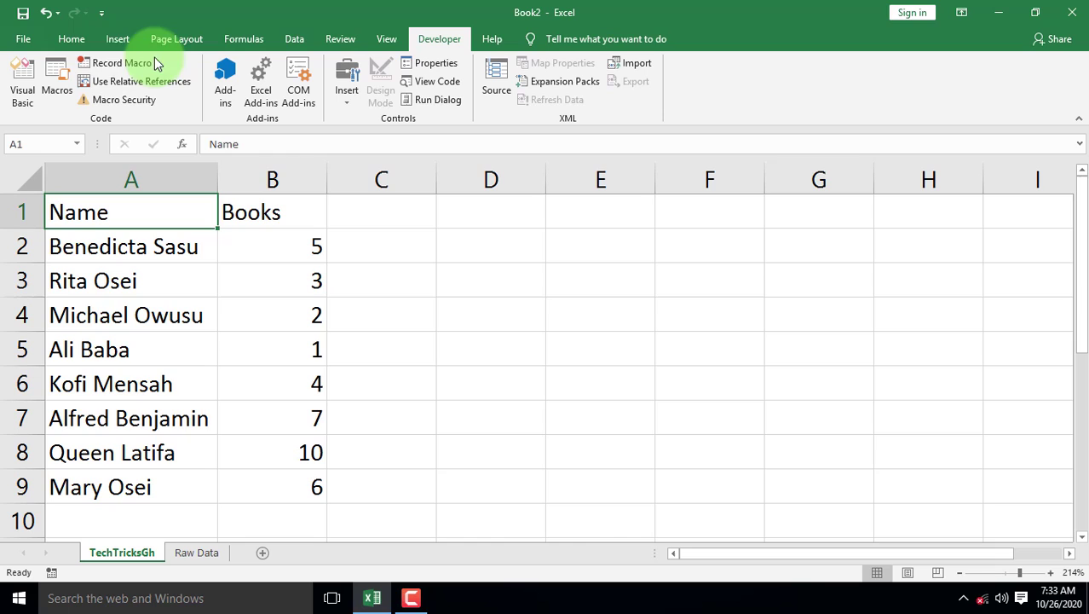
pyautogui.click(96, 66)
pyautogui.write('Tech')
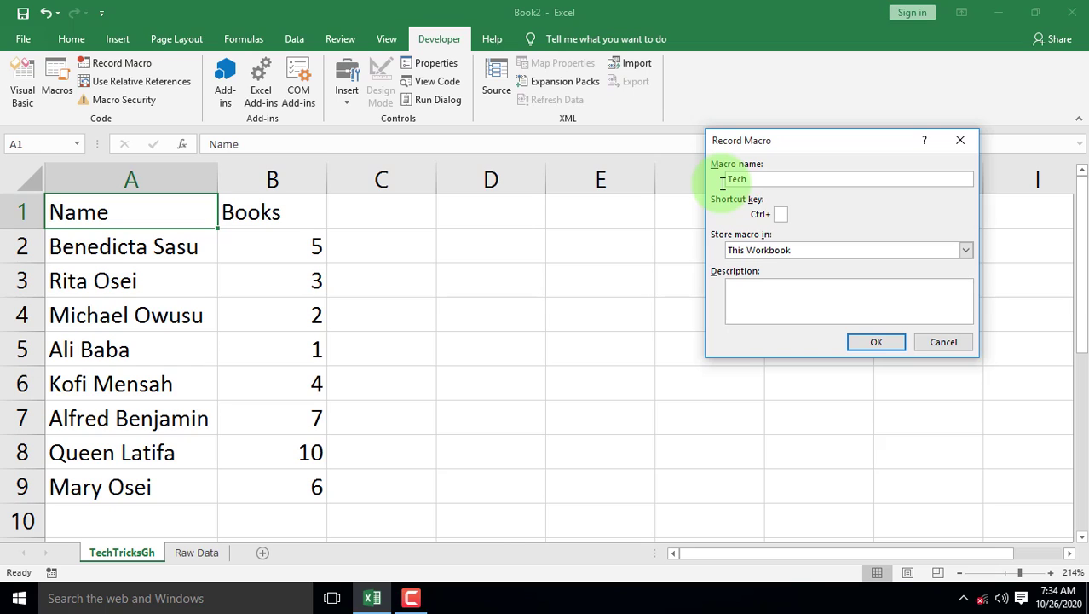
pyautogui.write('TricksGh_Invoice')
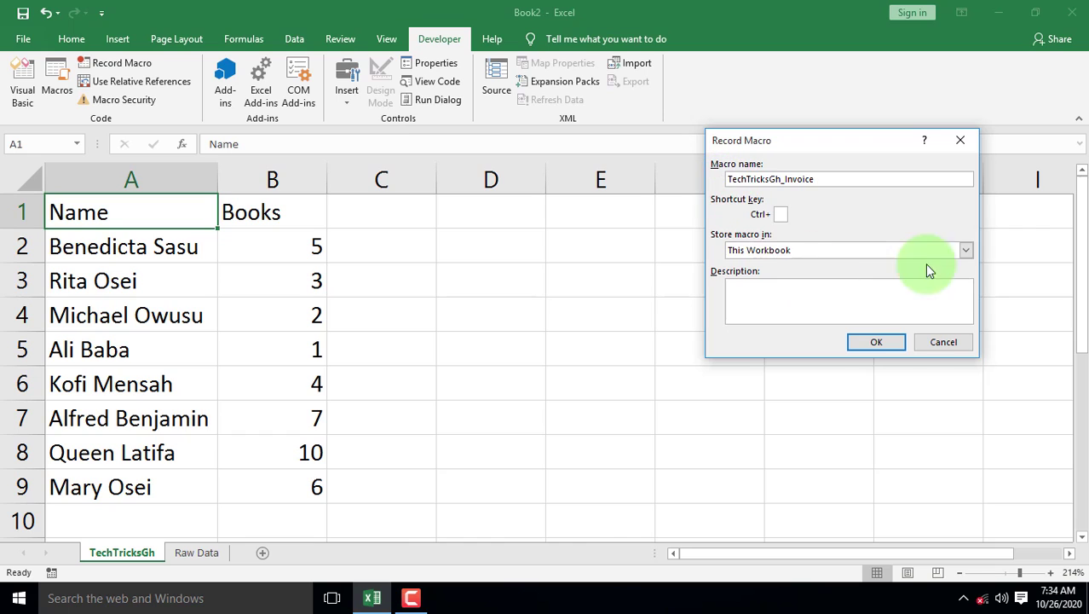
pyautogui.click(966, 250)
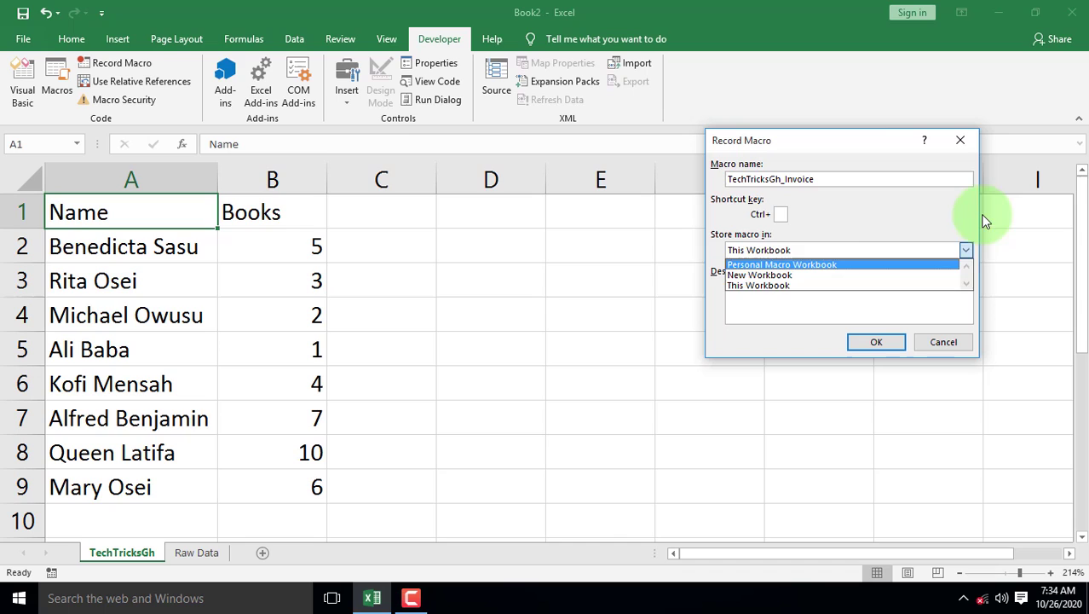
pyautogui.click(758, 287)
pyautogui.click(773, 285)
pyautogui.write('It is u')
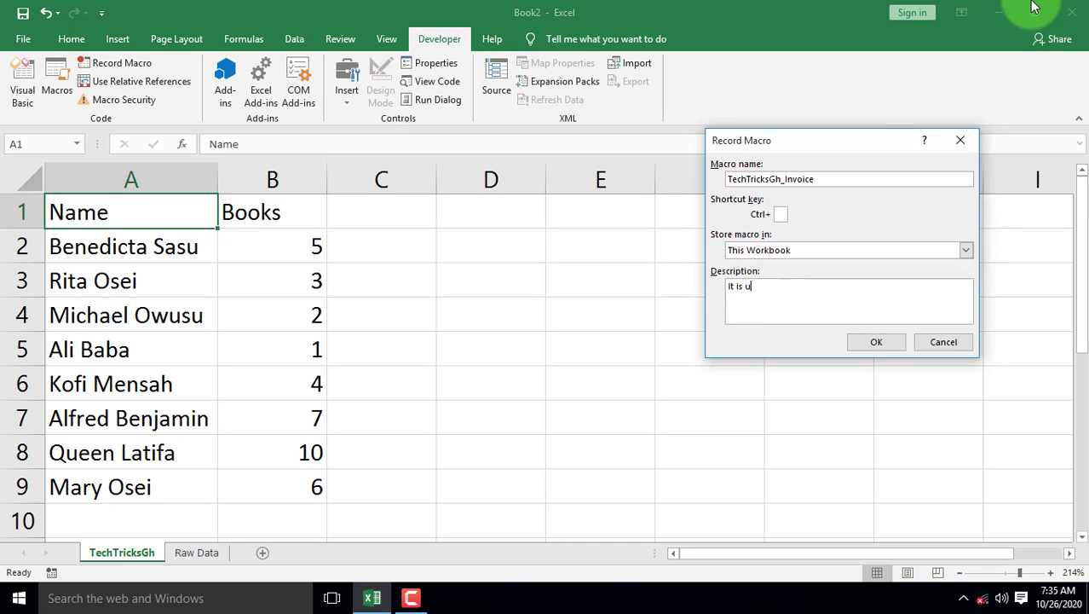
pyautogui.write('sed to ')
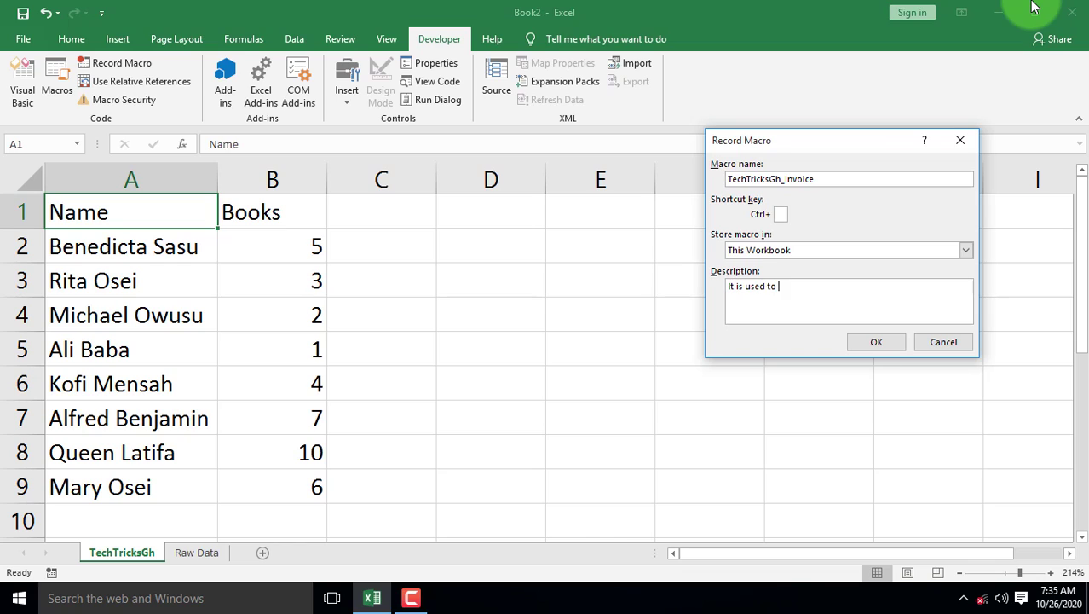
pyautogui.write('format TechTricksGh Invoice')
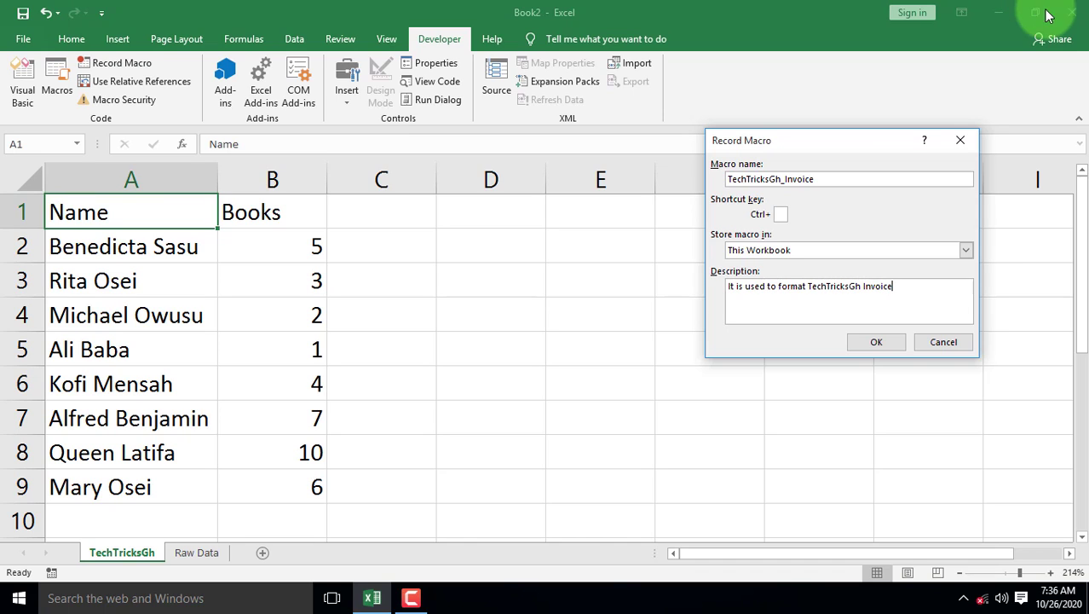
pyautogui.click(876, 341)
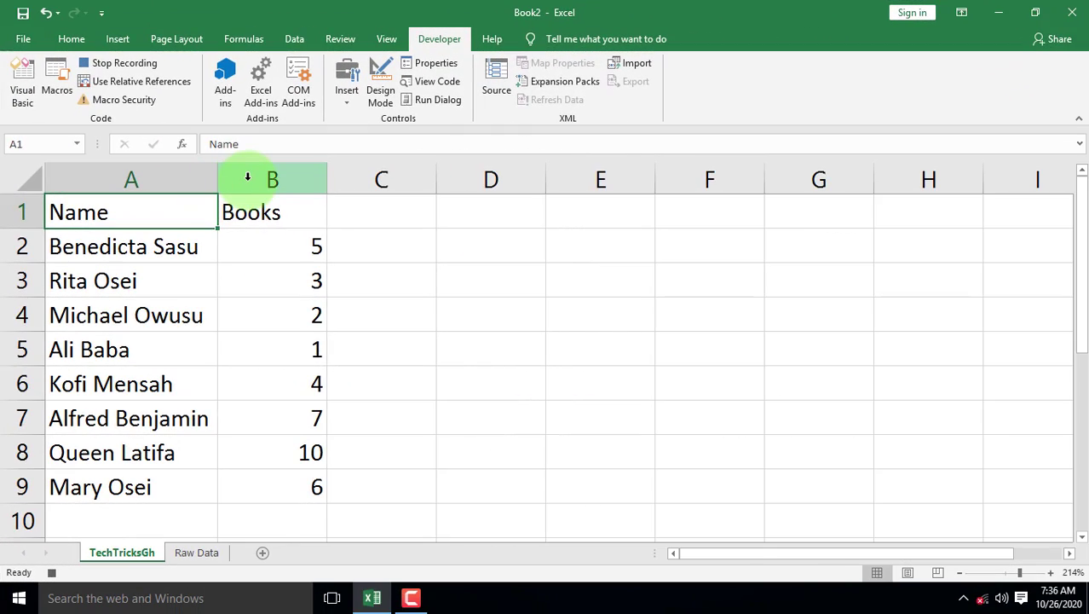
# - Insert an empty column before the Books column
pyautogui.click(247, 176)
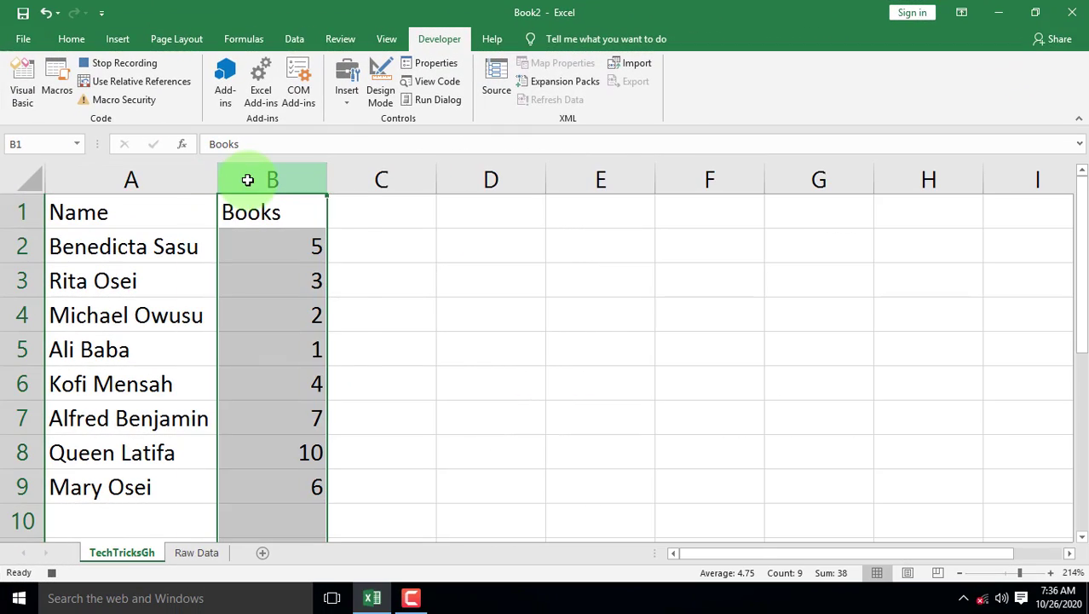
pyautogui.rightClick(248, 177)
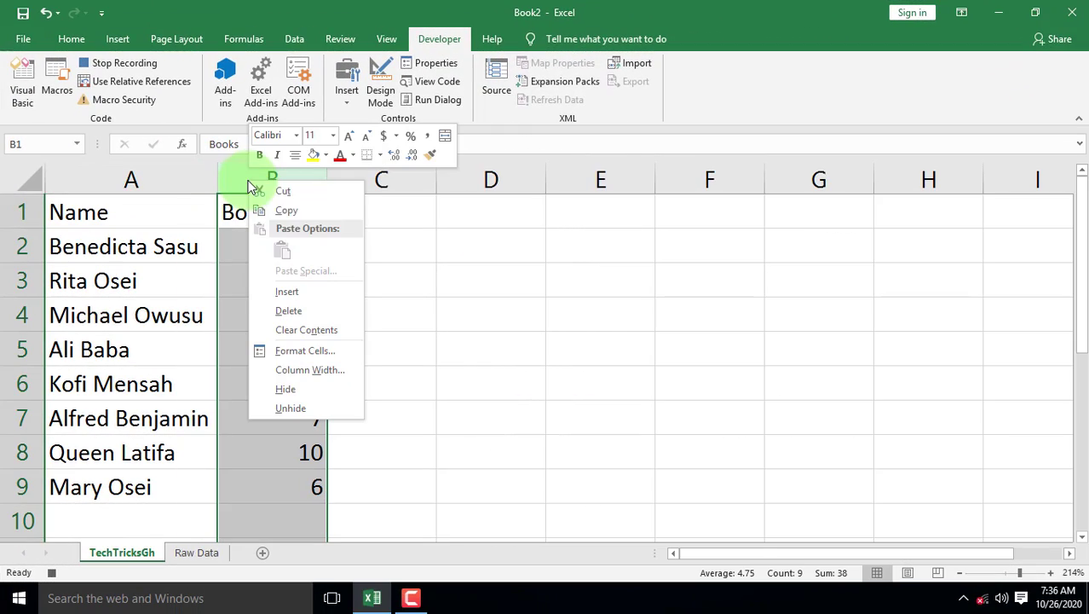
pyautogui.click(287, 293)
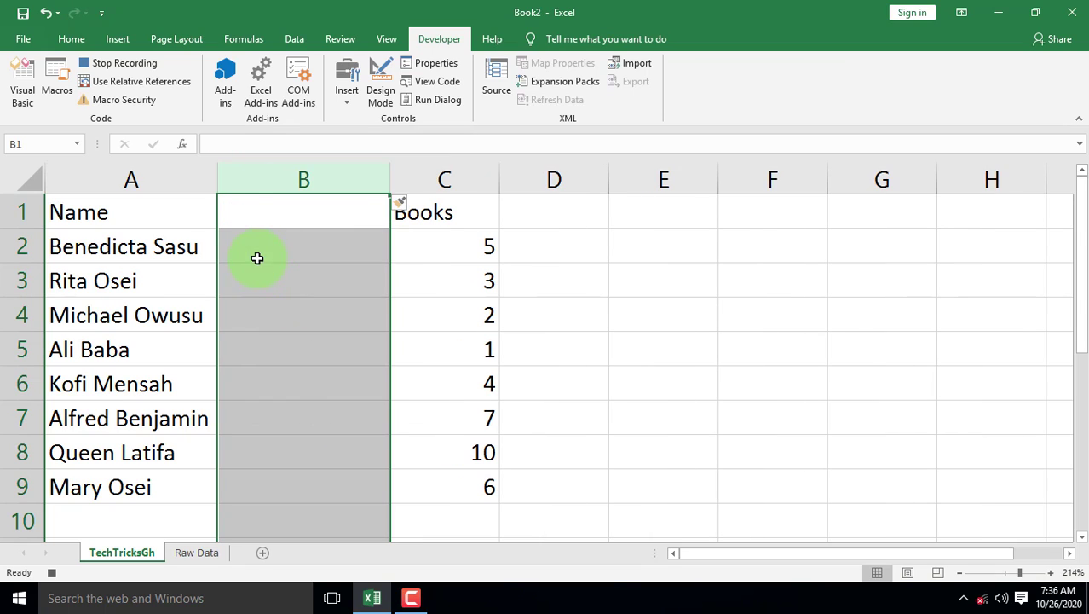
# - Head A1 'First Name' (right-aligned) and B1 'Last Name', then select names A2:A9
pyautogui.click(148, 213)
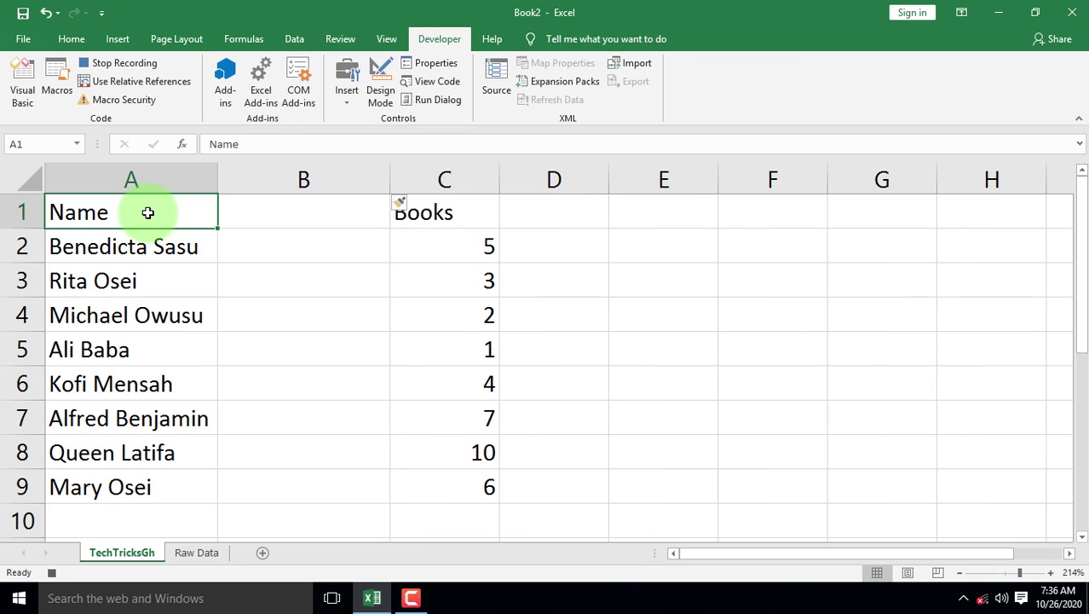
pyautogui.write('Fir')
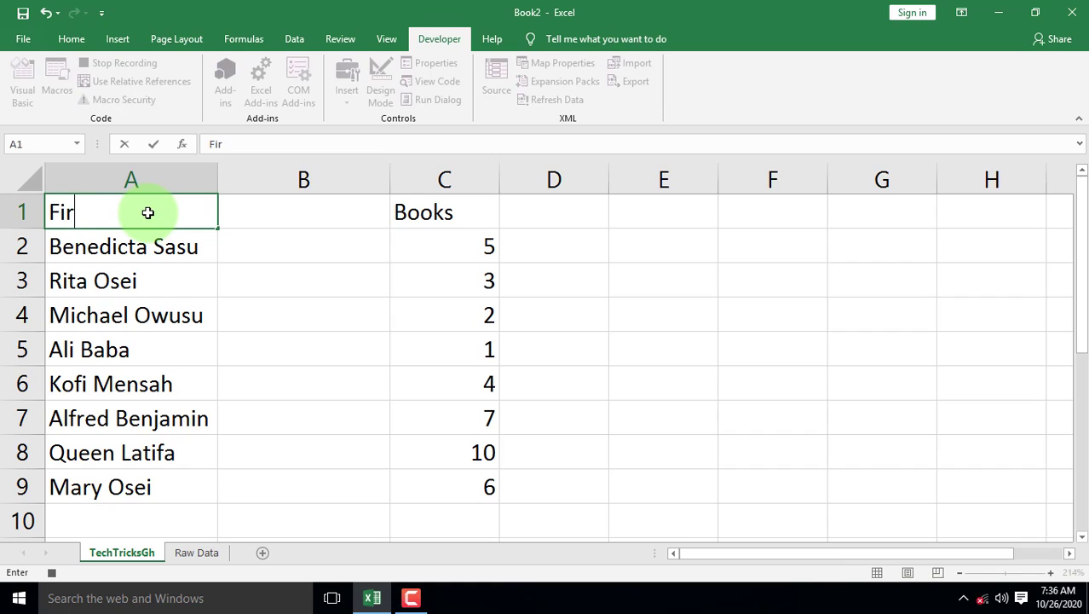
pyautogui.write('st Name')
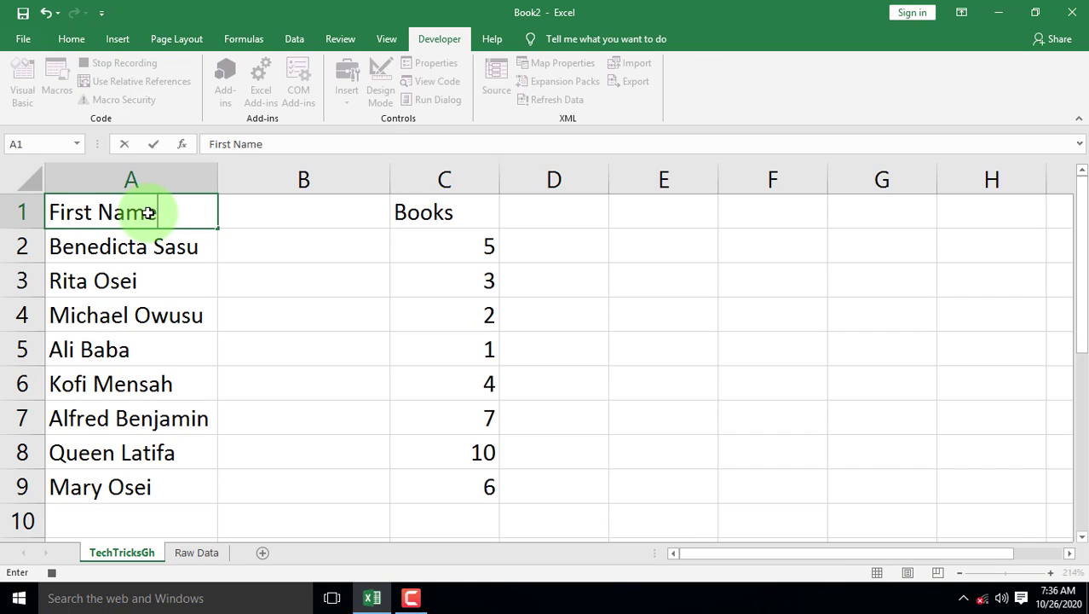
pyautogui.click(267, 212)
pyautogui.write('L')
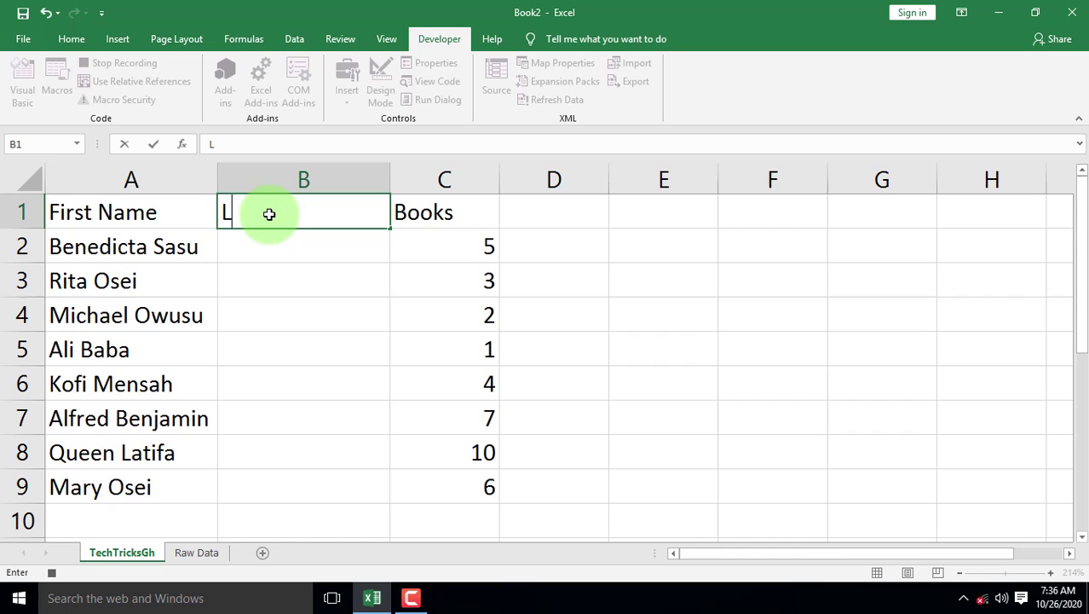
pyautogui.write('ast Name')
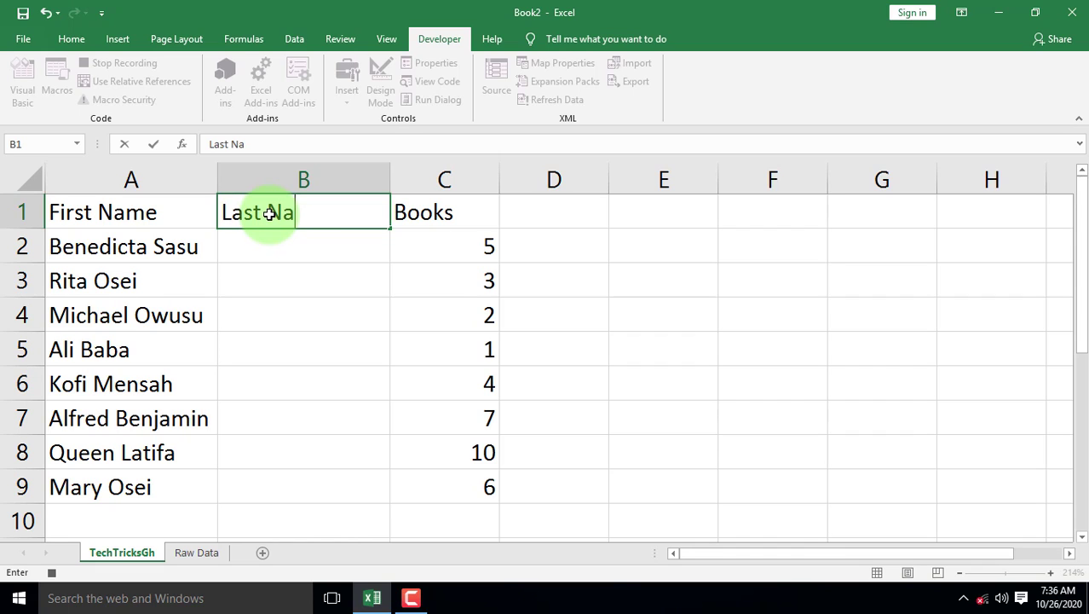
pyautogui.click(129, 214)
pyautogui.hotkey('alt', 'h')
pyautogui.press('a')
pyautogui.press('r')
pyautogui.moveTo(83, 246); pyautogui.dragTo(148, 484)
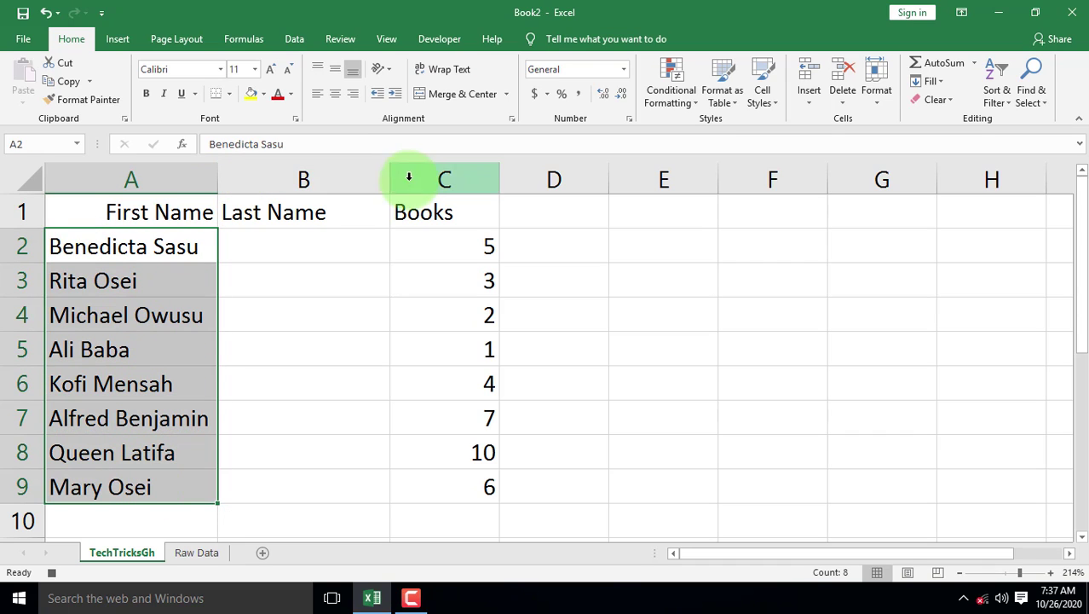
# - Split A2:A9 at the space with Delimited Text to Columns, then autofit column A
pyautogui.click(293, 39)
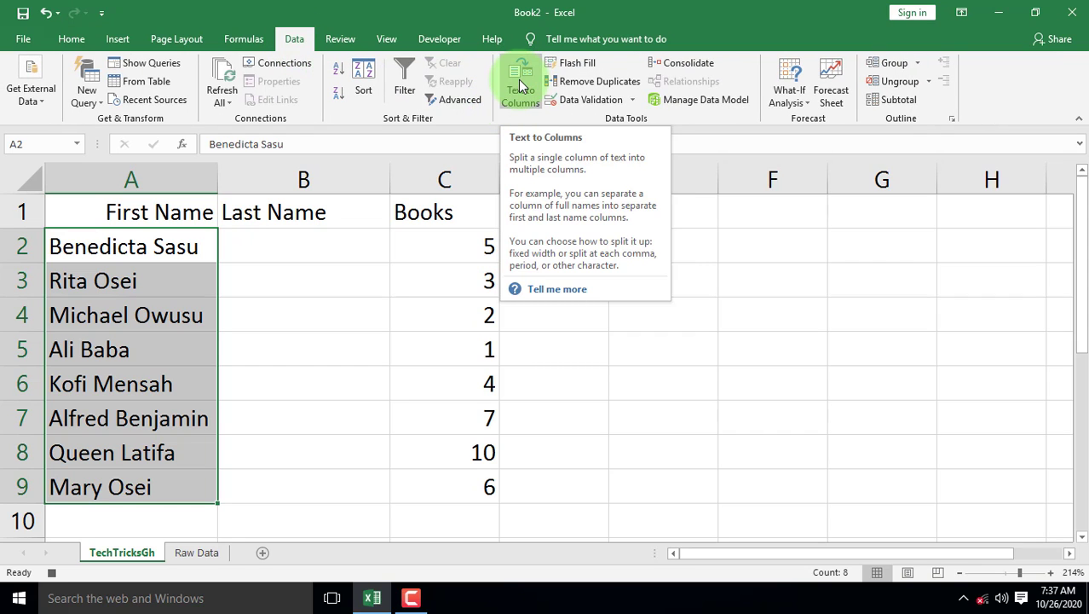
pyautogui.click(519, 86)
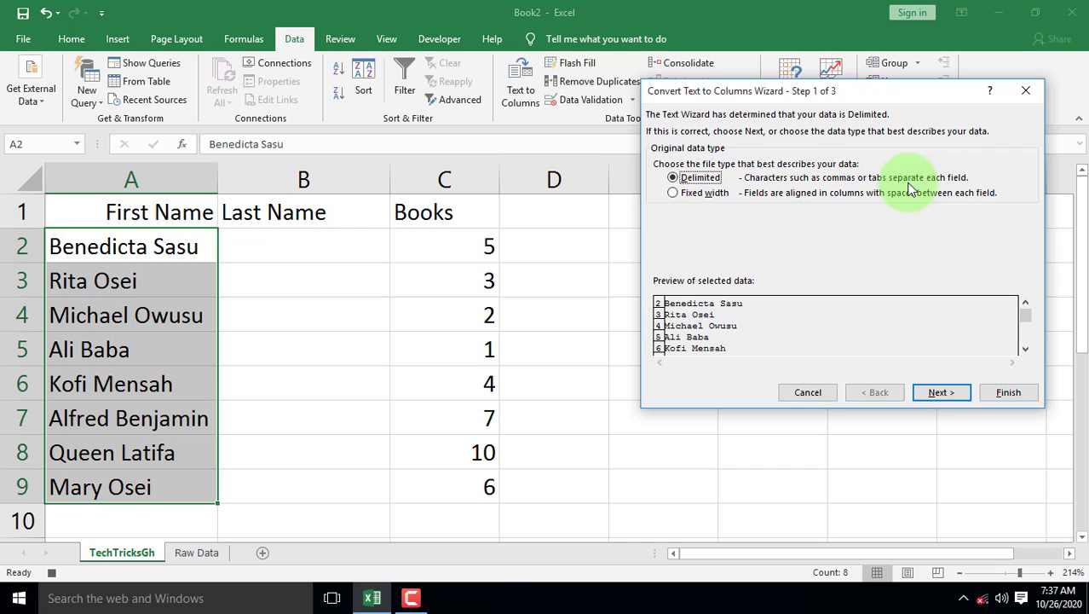
pyautogui.click(941, 394)
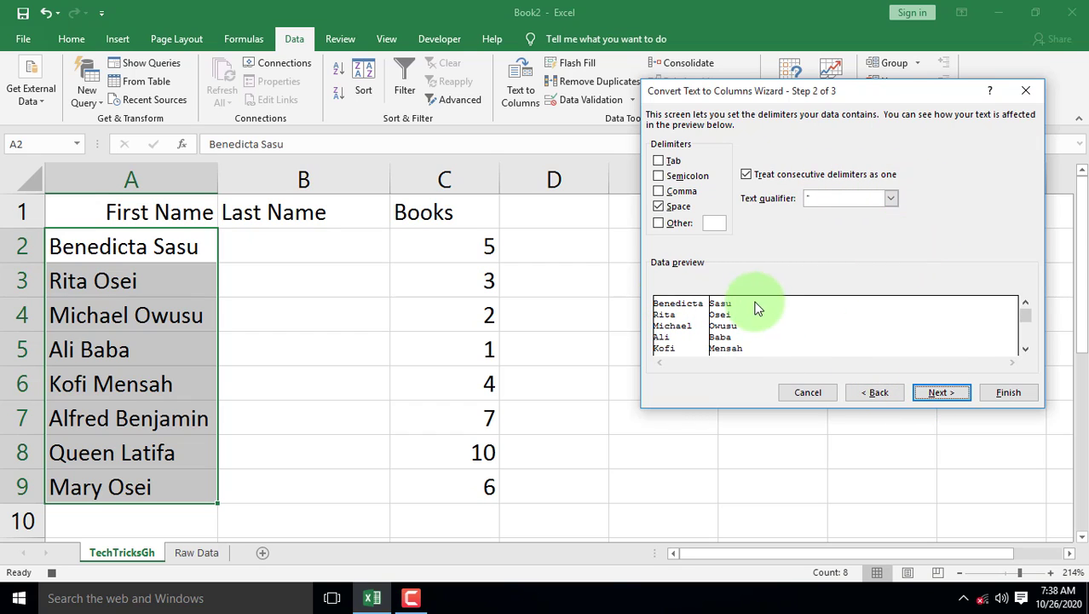
pyautogui.click(935, 397)
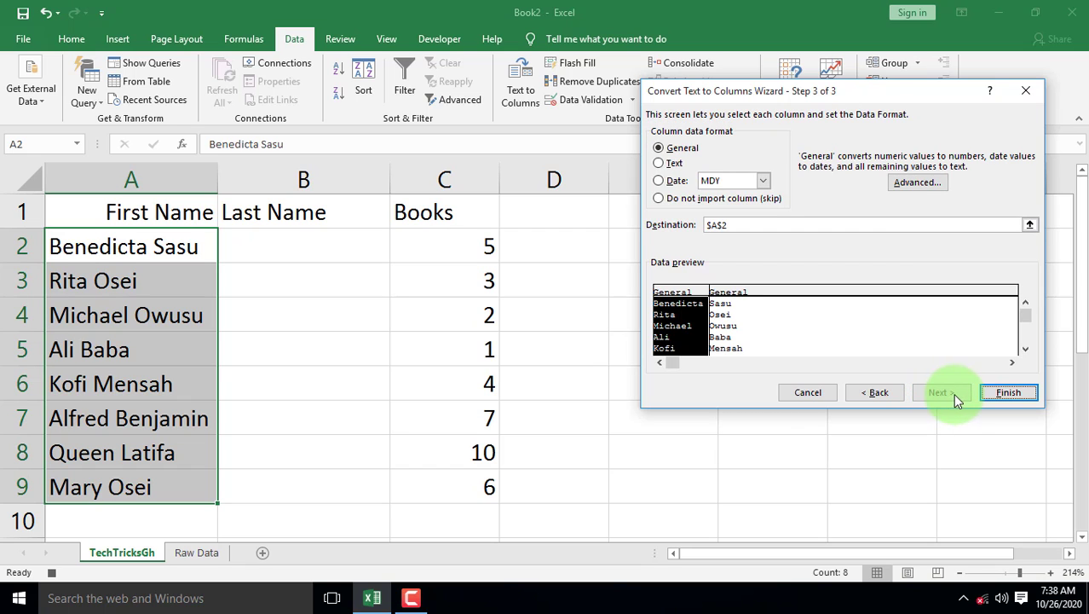
pyautogui.click(1008, 394)
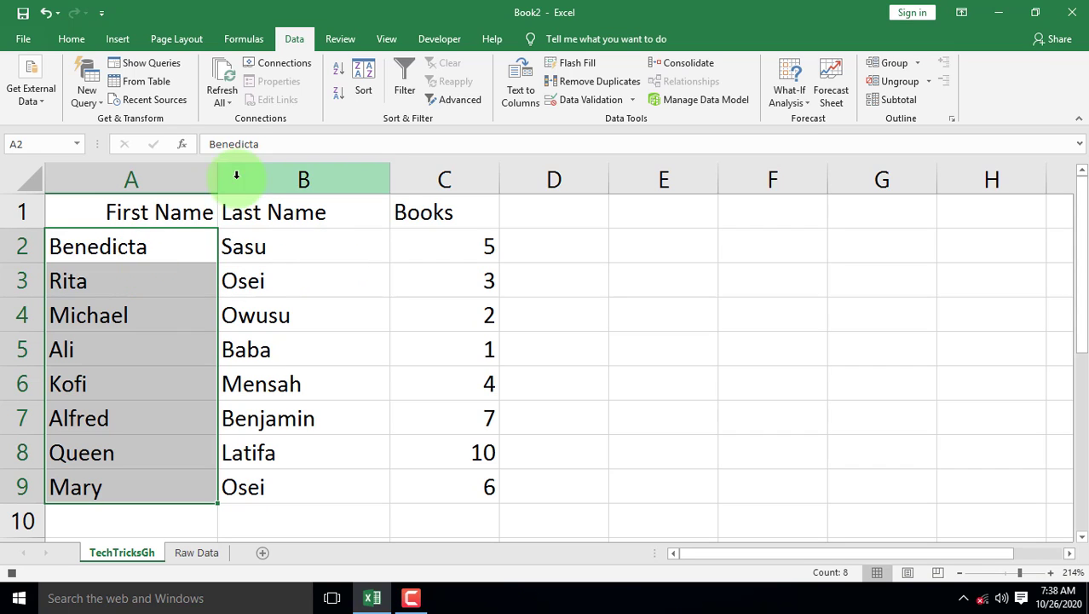
pyautogui.click(72, 39)
pyautogui.hotkey('ctrl', 'z')
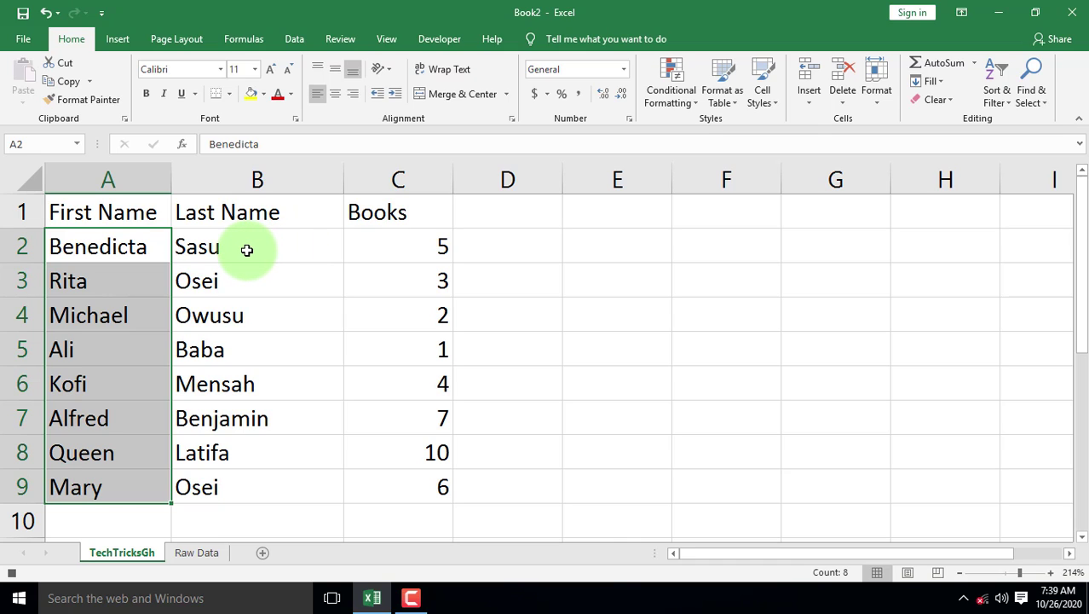
# - Insert a new column C headed 'Details' and autofit columns B and C
pyautogui.click(388, 175)
pyautogui.rightClick(388, 174)
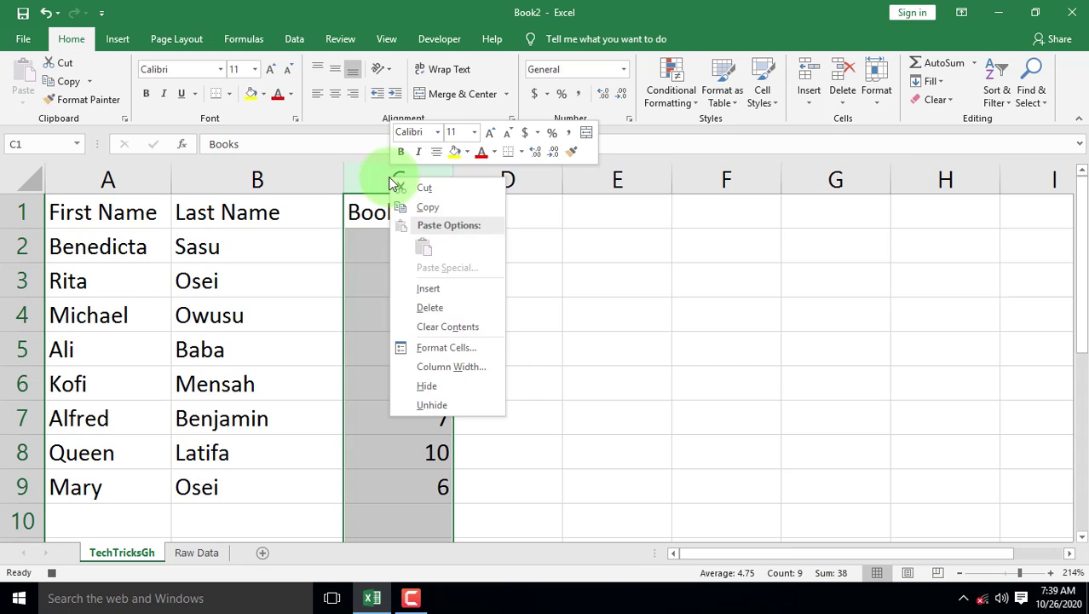
pyautogui.click(429, 289)
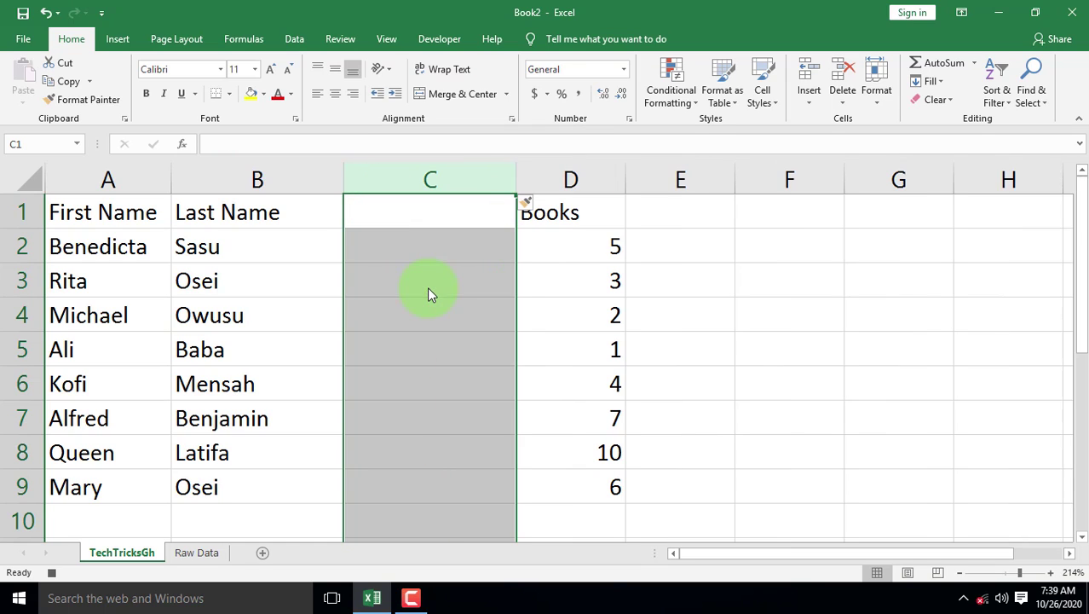
pyautogui.click(392, 215)
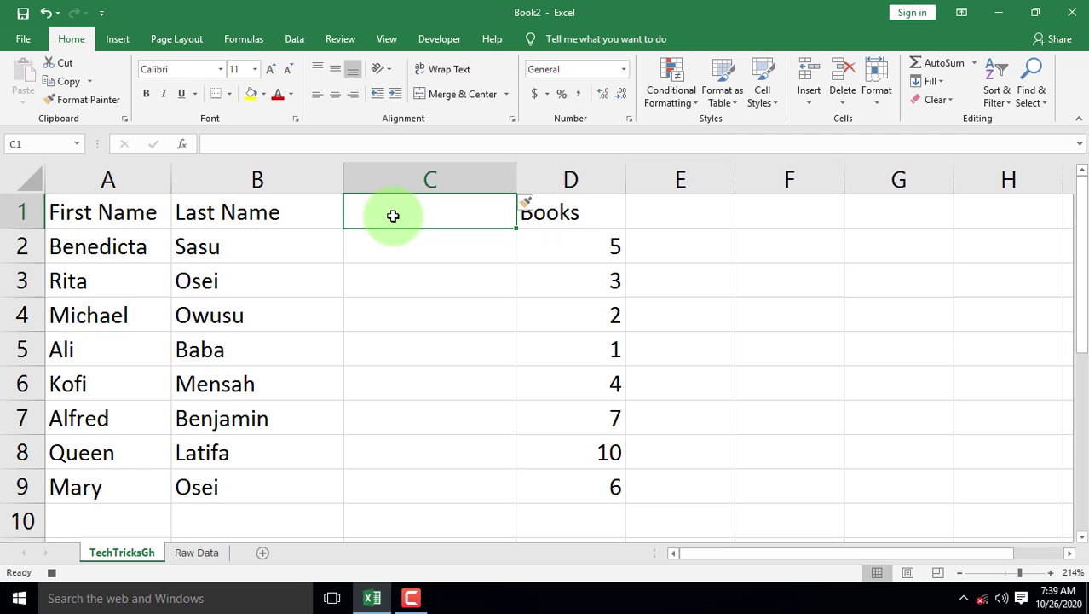
pyautogui.write('De')
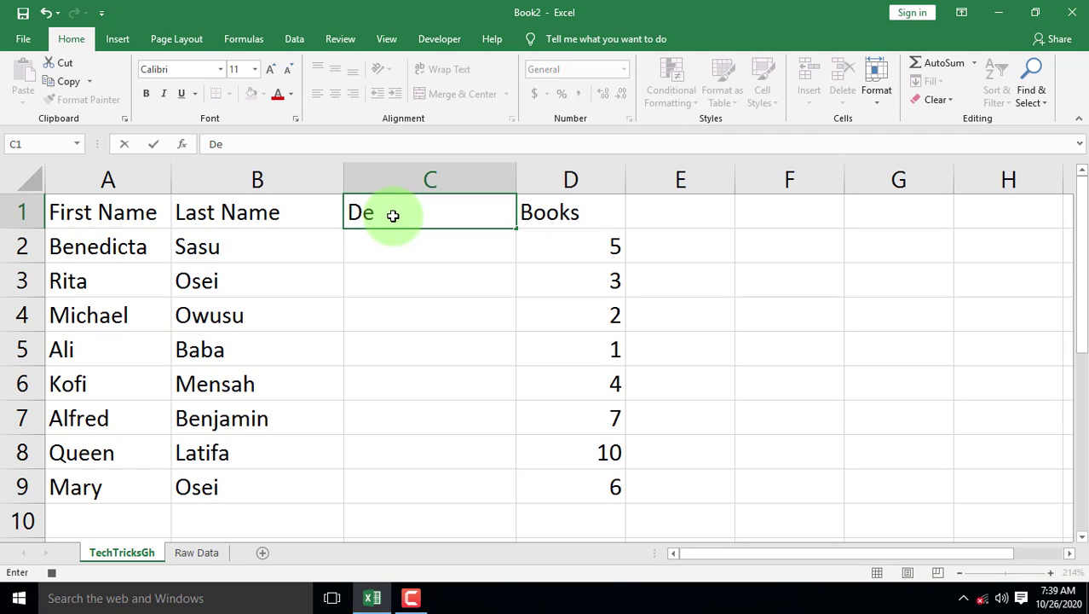
pyautogui.write('tails')
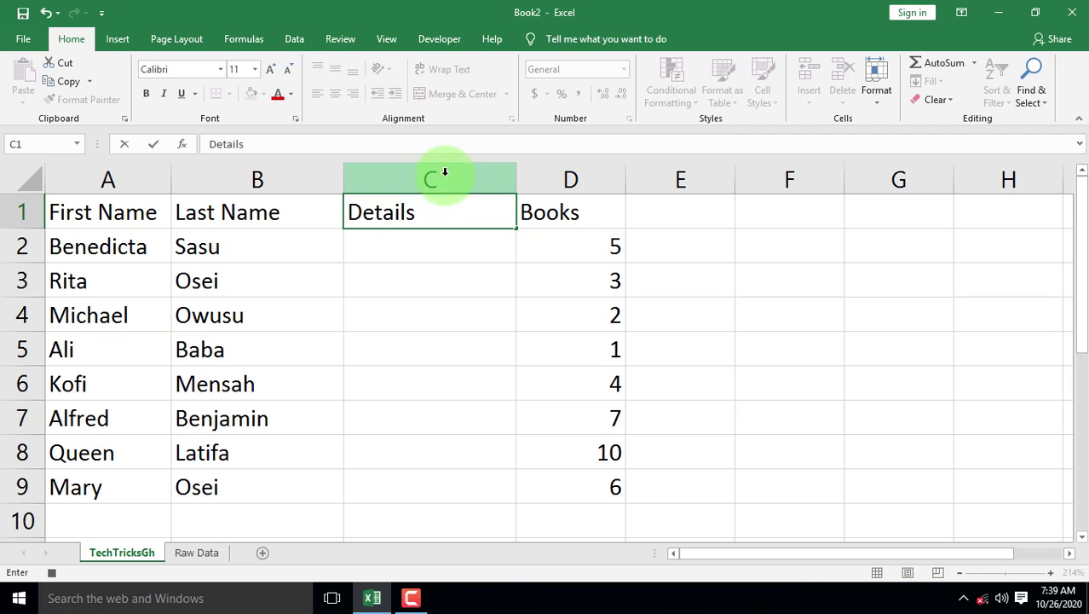
pyautogui.click(511, 168)
pyautogui.doubleClick(513, 171)
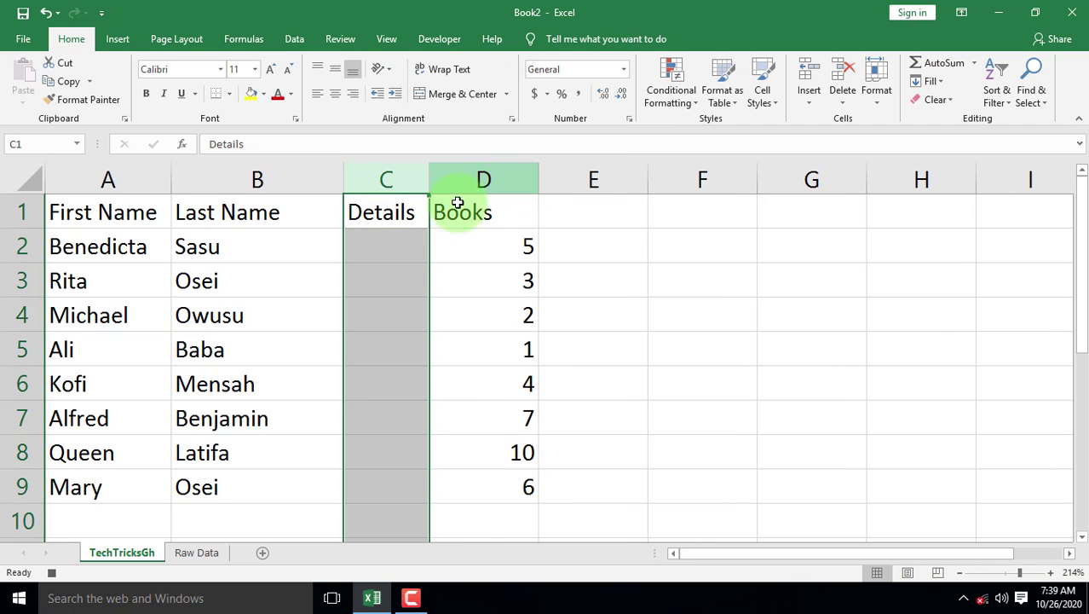
pyautogui.doubleClick(342, 175)
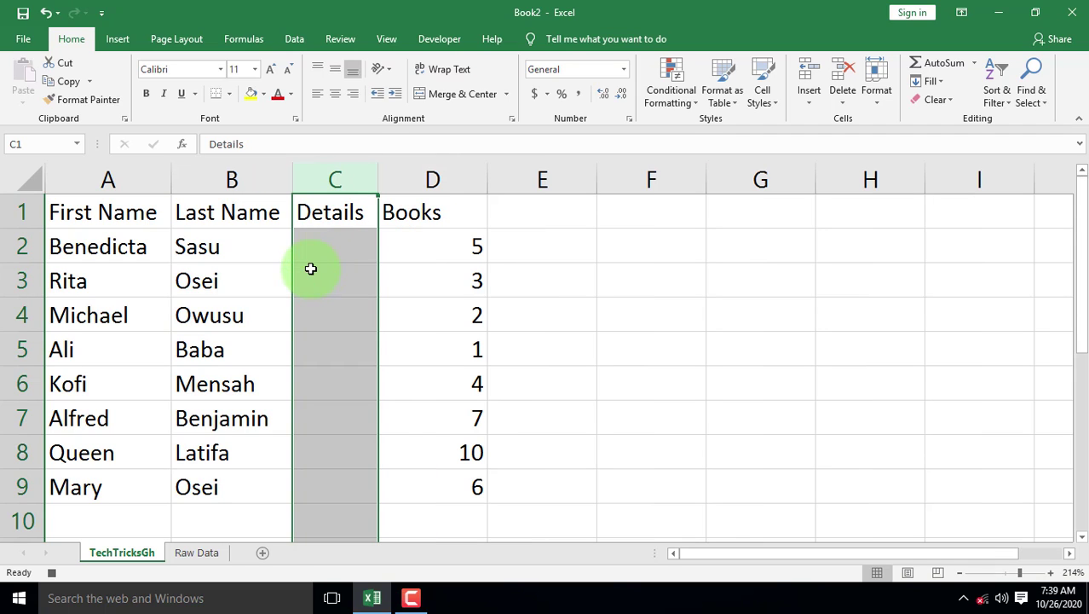
# - Enter Books in C2 and fill it down to C9
pyautogui.click(317, 247)
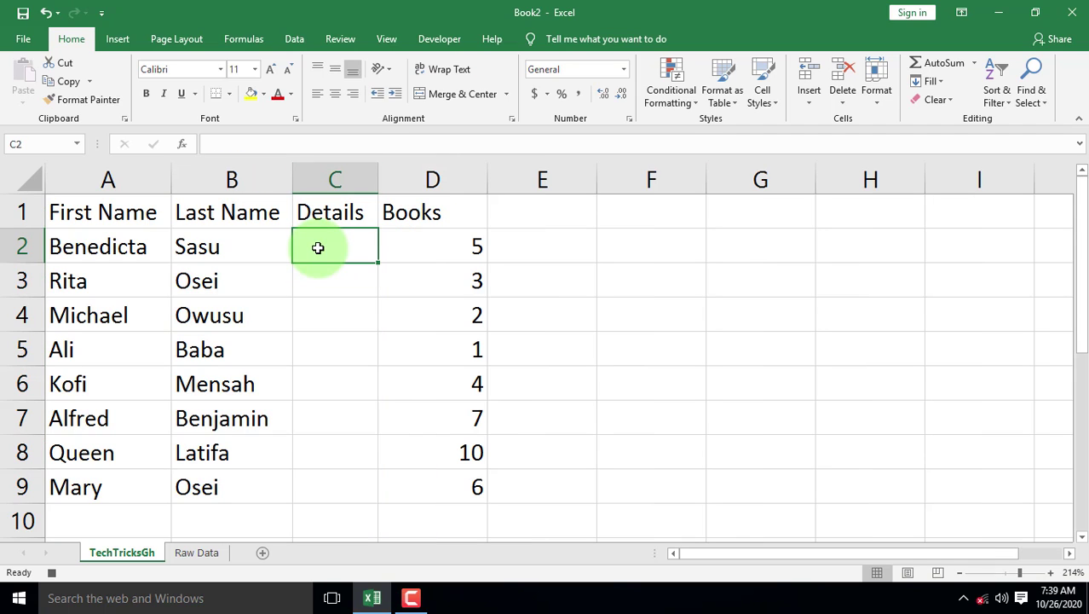
pyautogui.write('=')
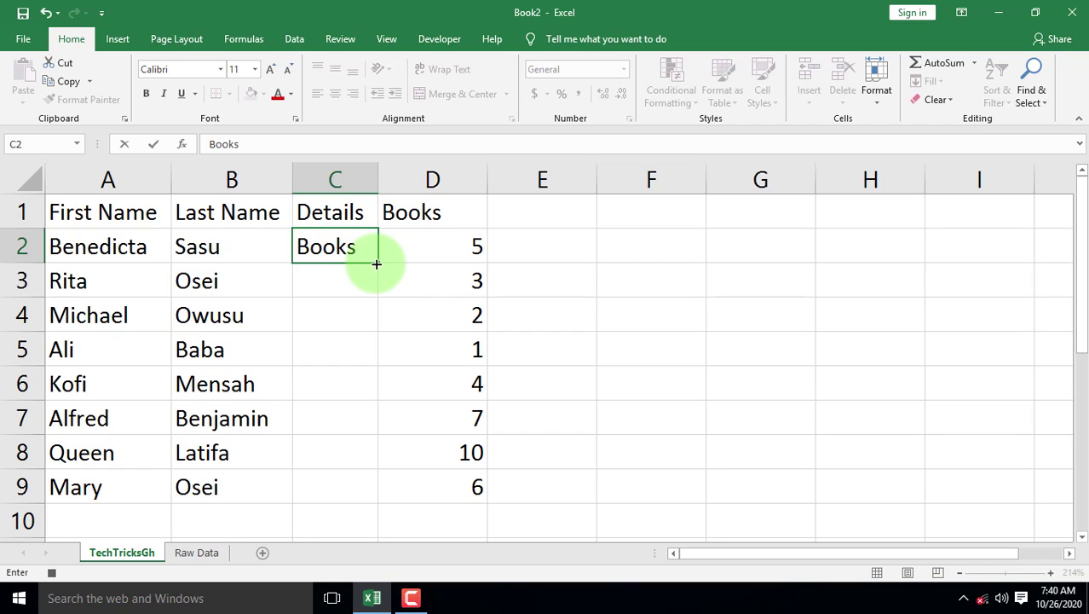
pyautogui.click(375, 263)
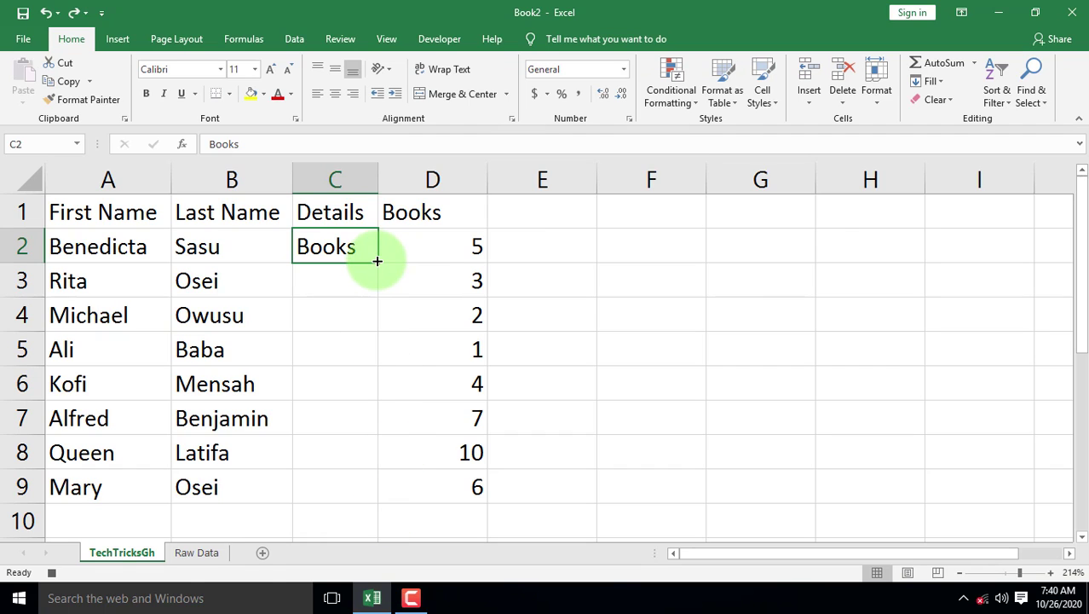
pyautogui.moveTo(377, 262); pyautogui.dragTo(356, 504)
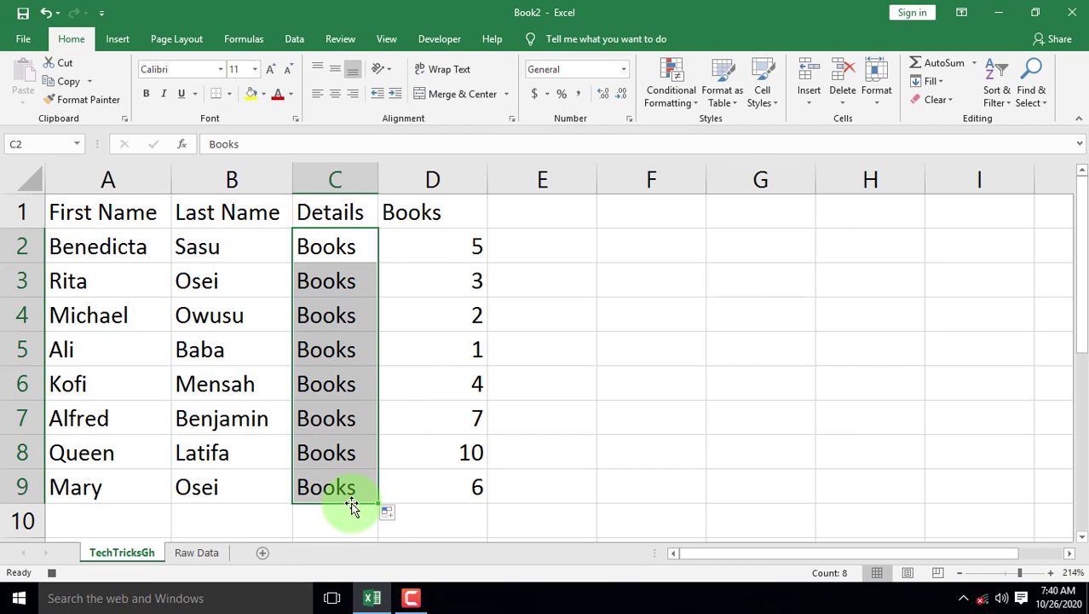
# - Rename D1 to Quantity, centre D2:D9, and autofit column D
pyautogui.click(425, 218)
pyautogui.write('Quantity')
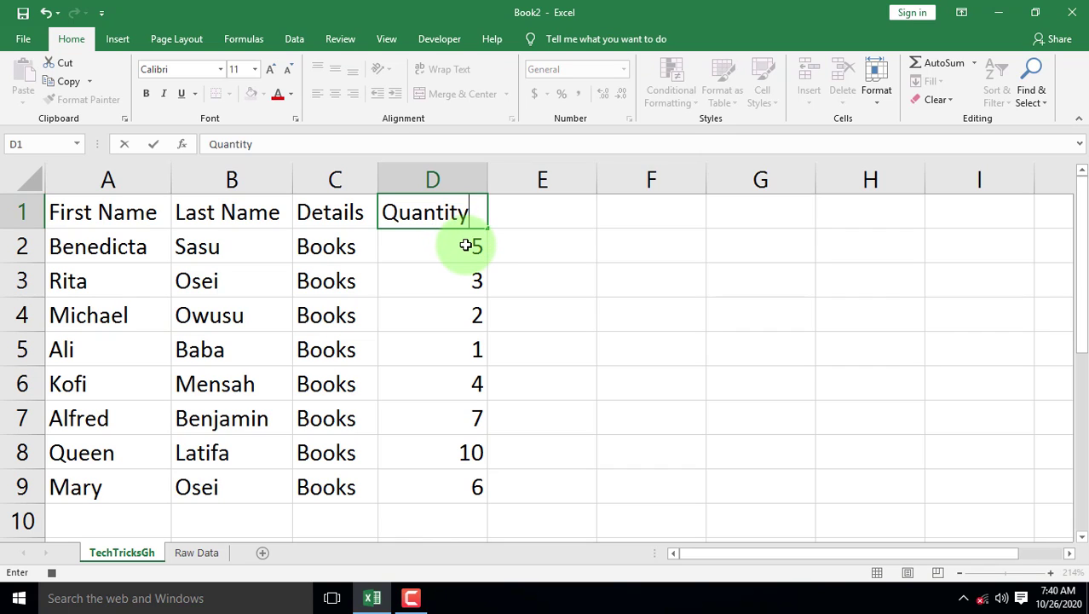
pyautogui.moveTo(469, 245); pyautogui.dragTo(456, 486)
pyautogui.click(335, 94)
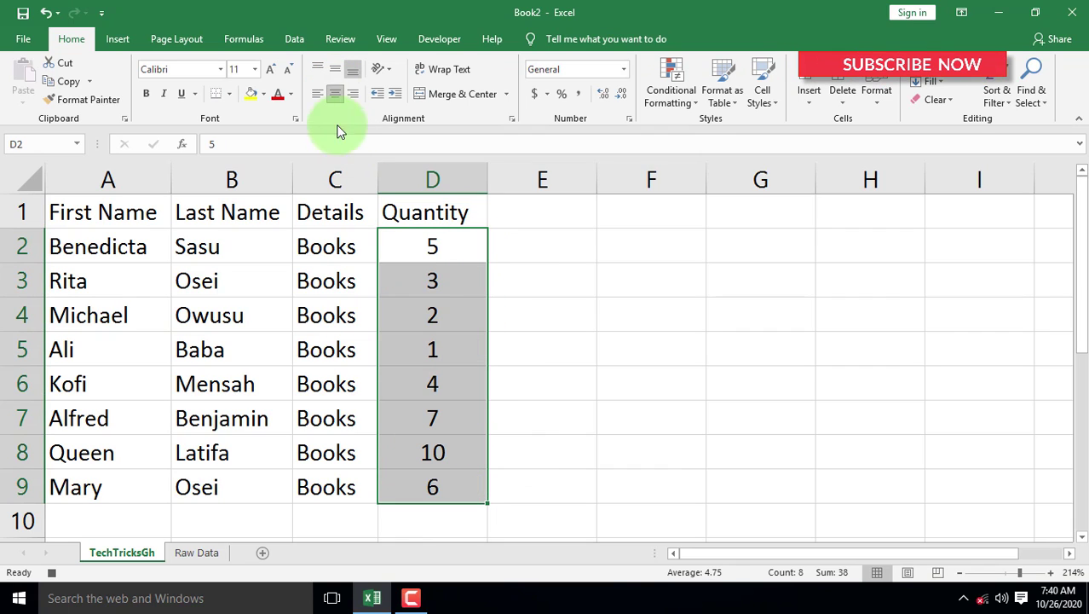
pyautogui.doubleClick(486, 171)
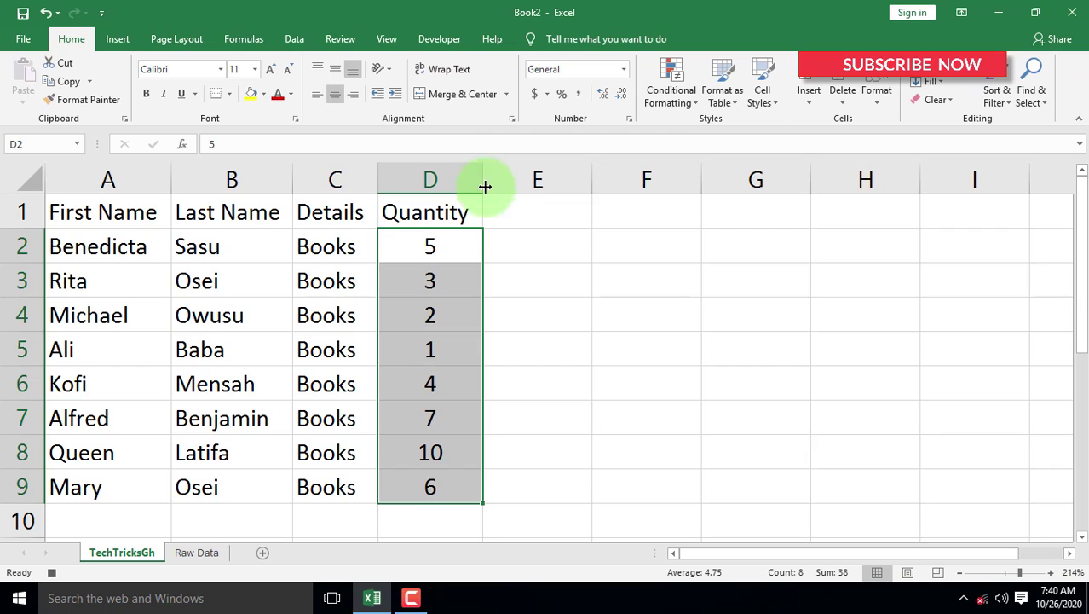
# - Head E1 'Unit Price' and fill the value 10 from E2 down to E9
pyautogui.click(511, 213)
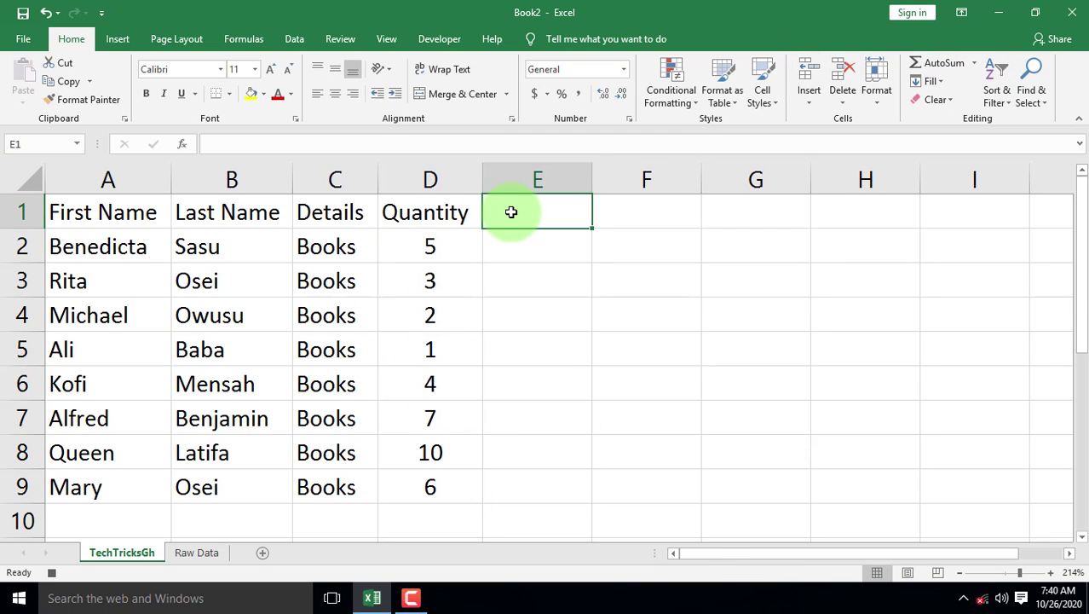
pyautogui.write('Uni')
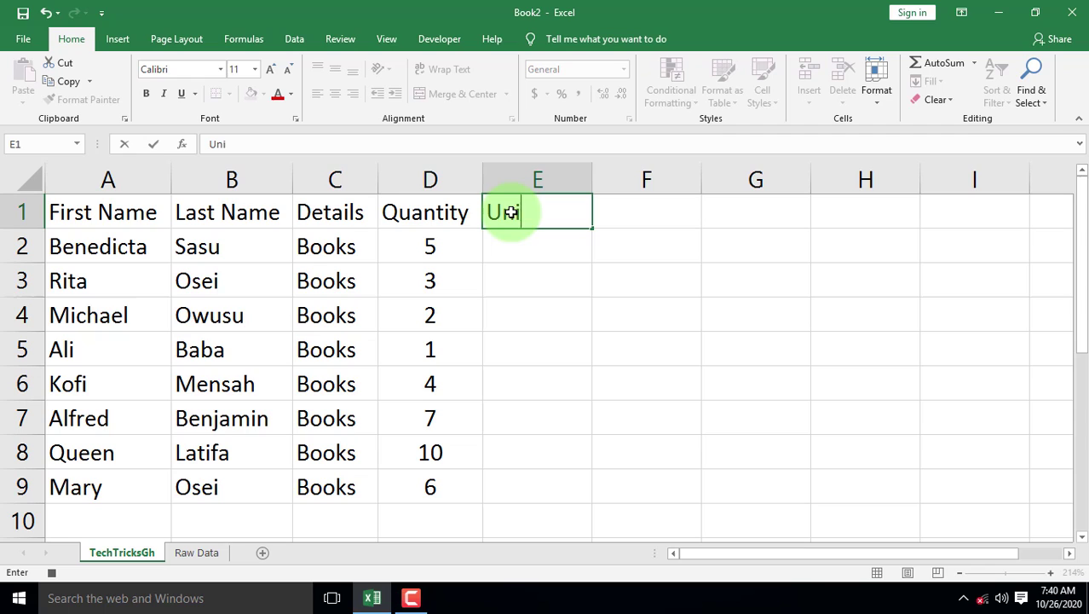
pyautogui.write('t Price')
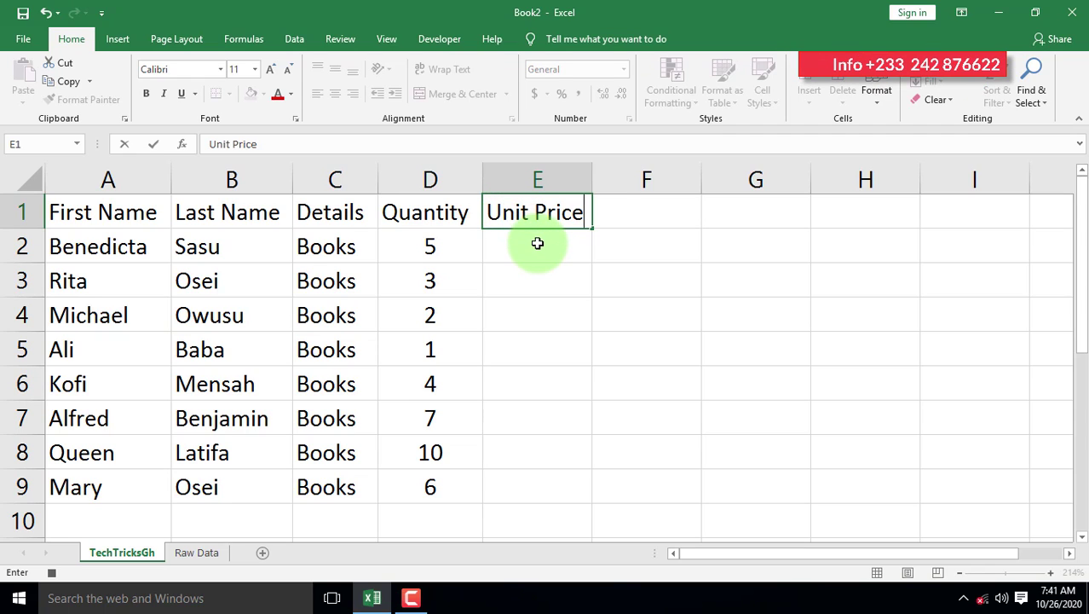
pyautogui.click(546, 240)
pyautogui.write('1')
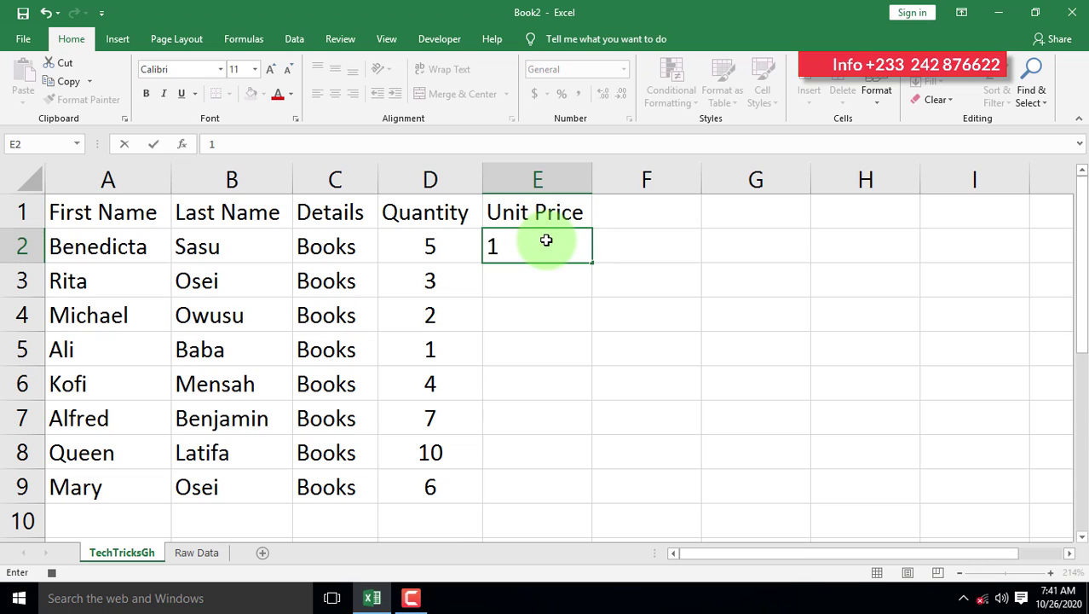
pyautogui.write('0')
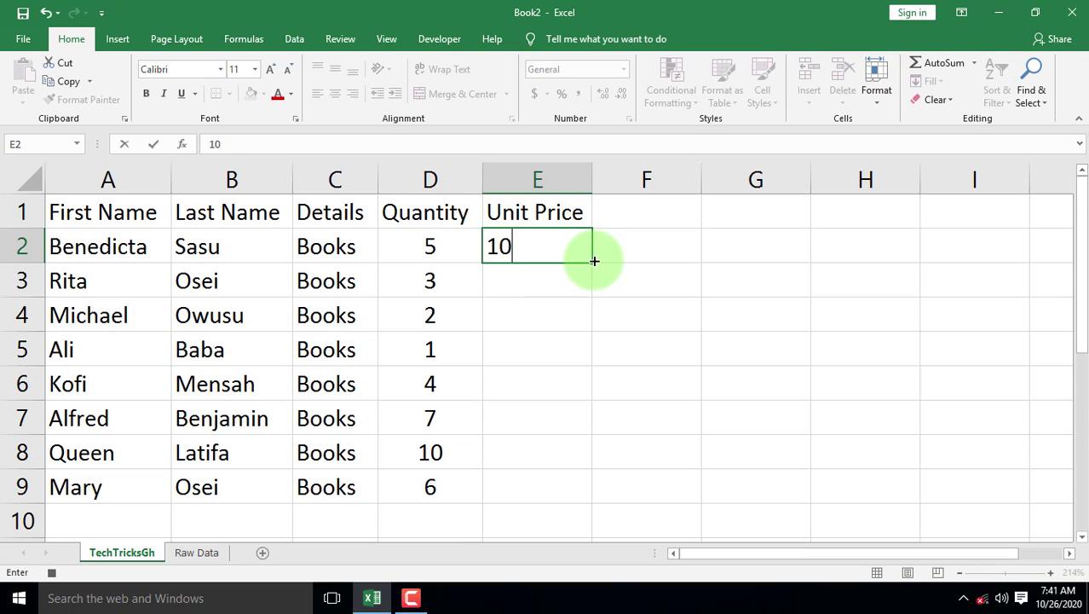
pyautogui.moveTo(591, 262); pyautogui.dragTo(596, 498)
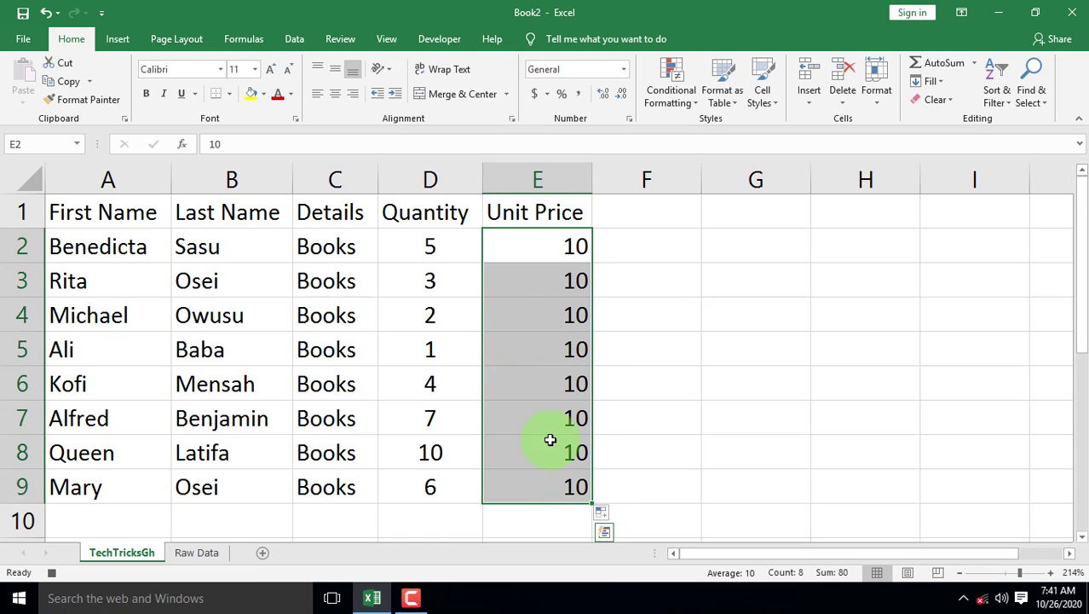
# - Centre E2:E9 and format them as GHC currency, then start the F1 heading
pyautogui.click(333, 96)
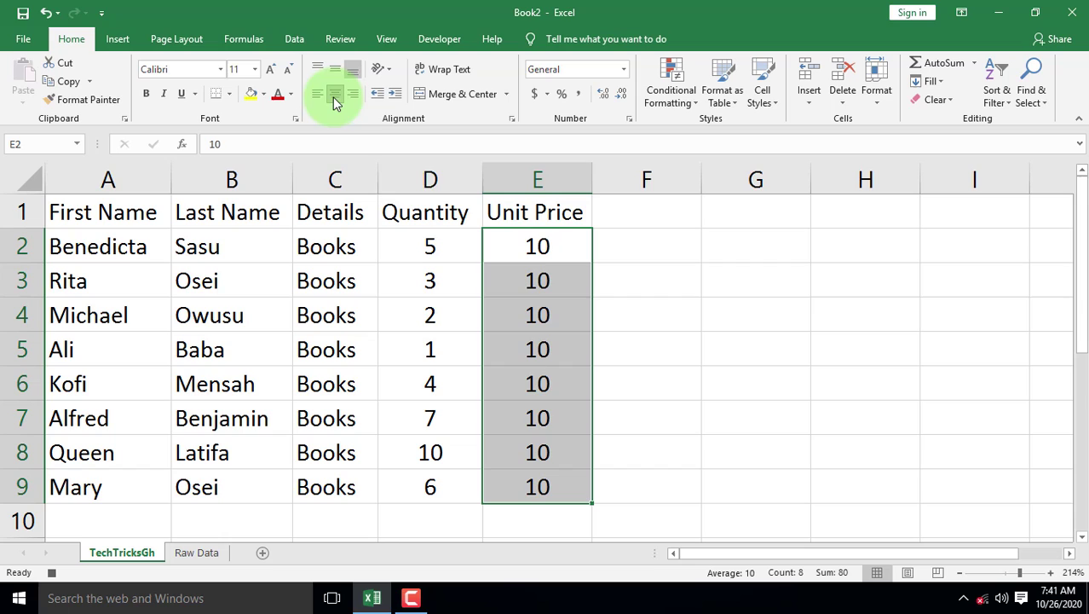
pyautogui.rightClick(517, 248)
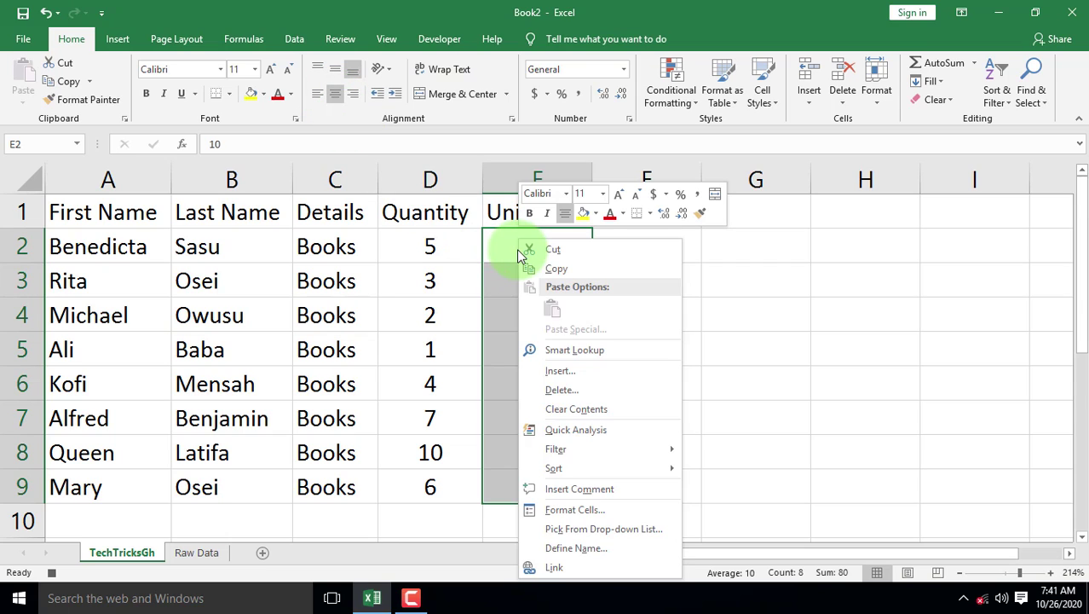
pyautogui.click(566, 513)
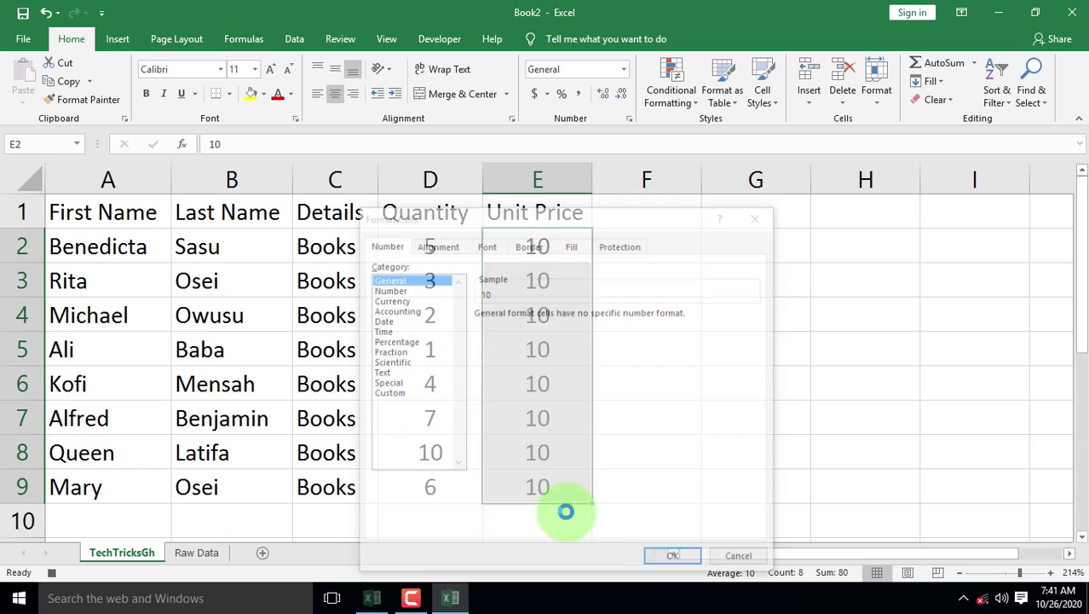
pyautogui.click(394, 301)
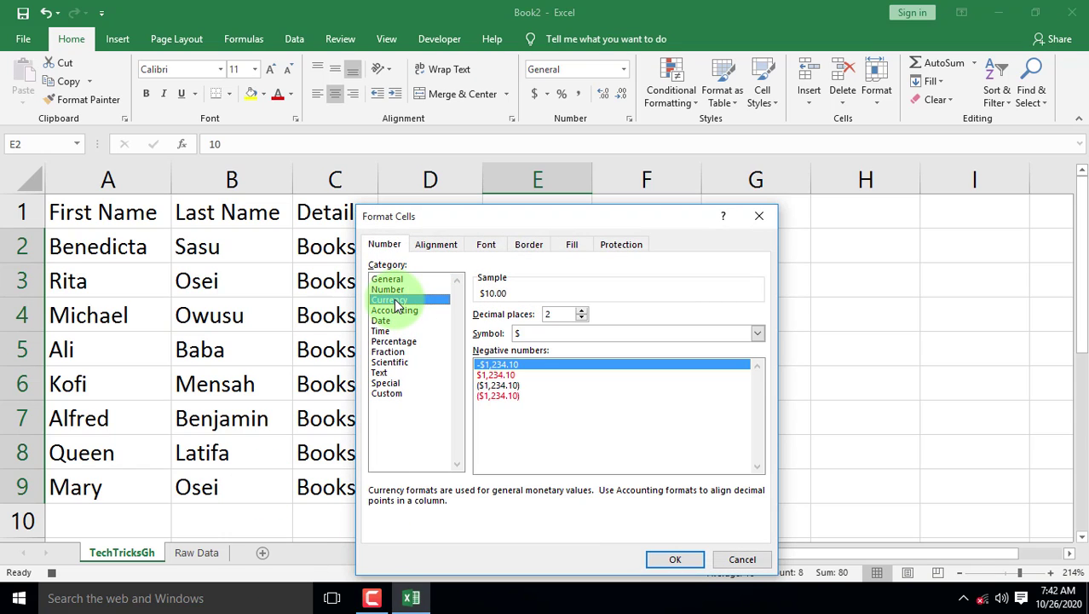
pyautogui.click(526, 333)
pyautogui.write('GHC')
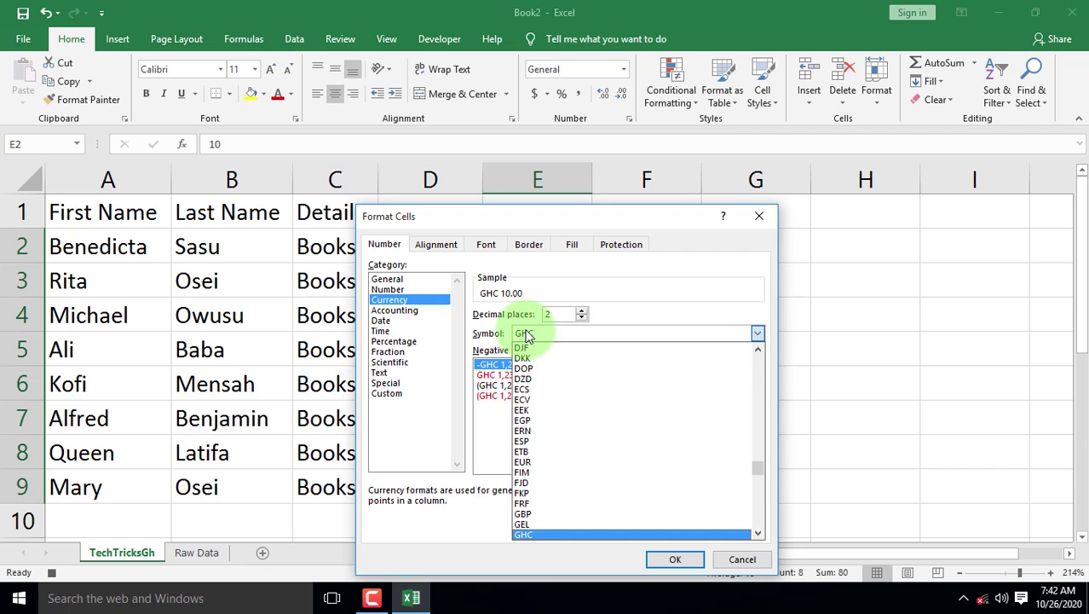
pyautogui.click(542, 531)
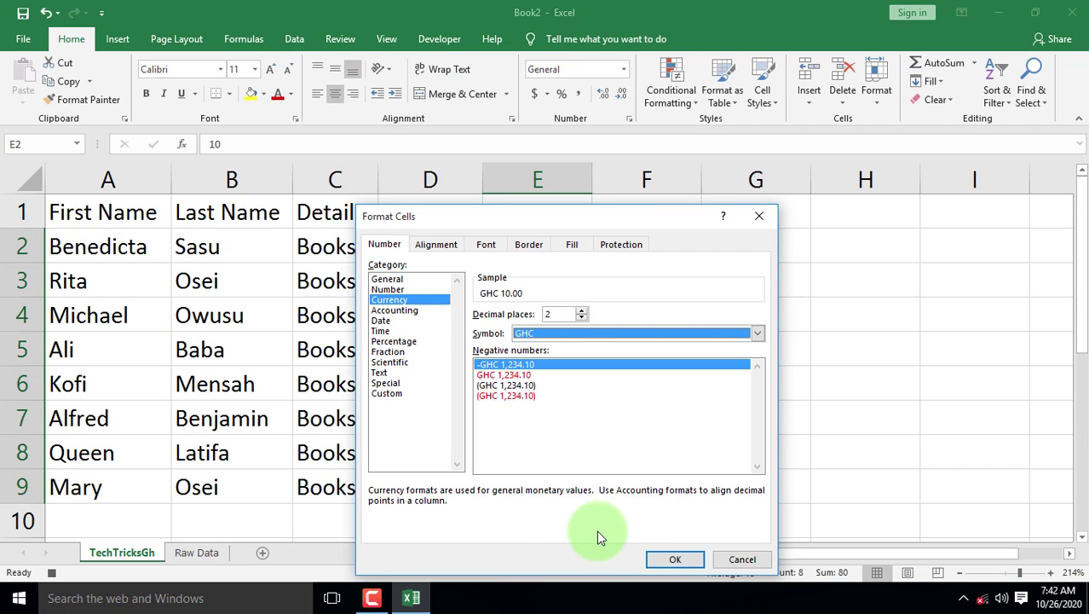
pyautogui.click(660, 558)
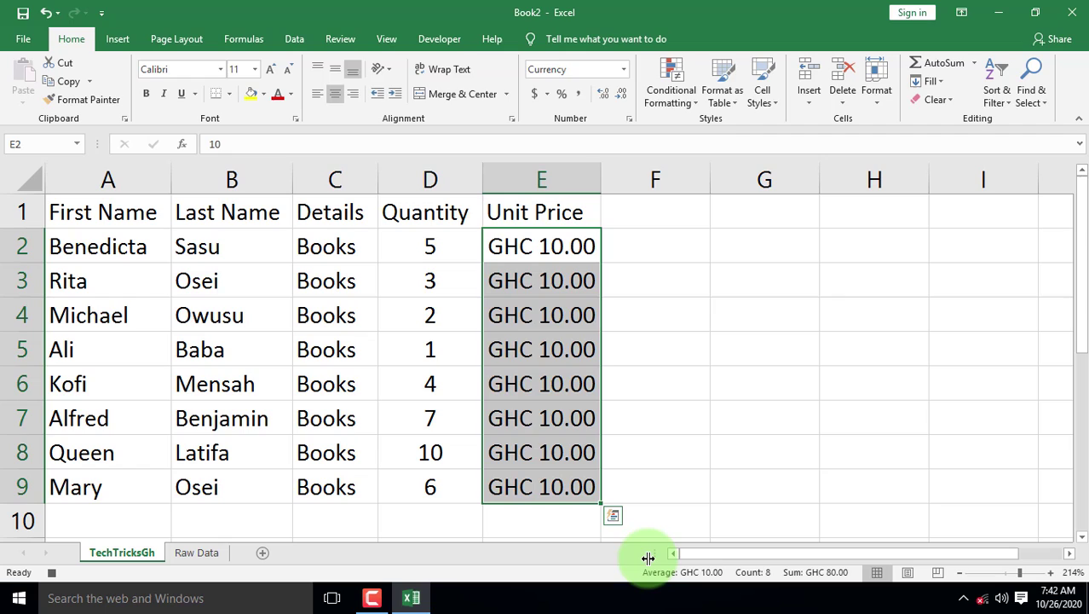
pyautogui.click(644, 216)
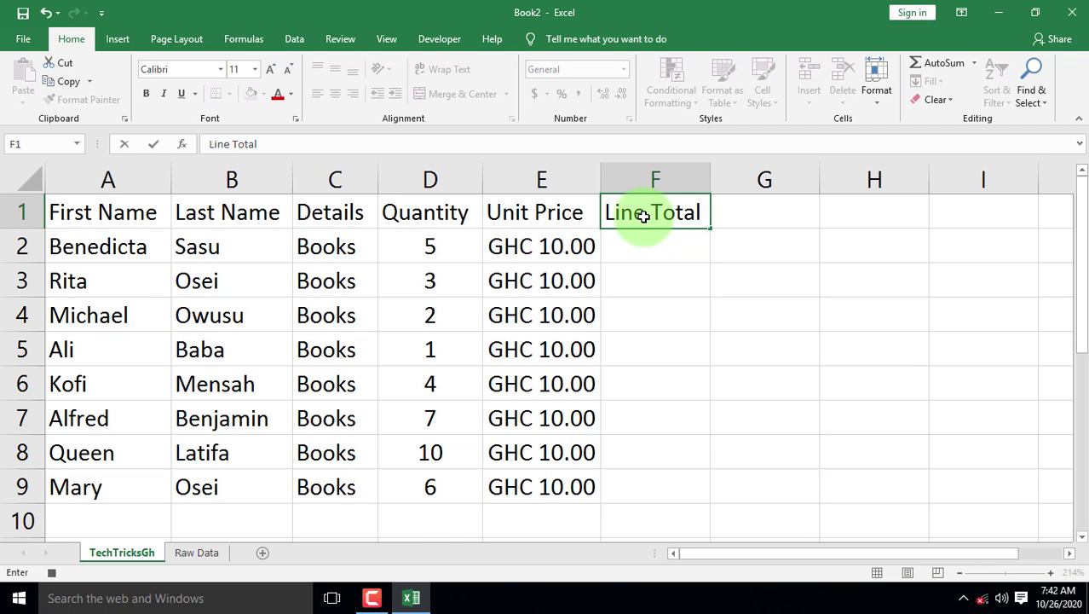
# - Confirm the Line Total heading and format F2:F9 as GHC currency with two decimals
pyautogui.press('Return')
pyautogui.rightClick(664, 243)
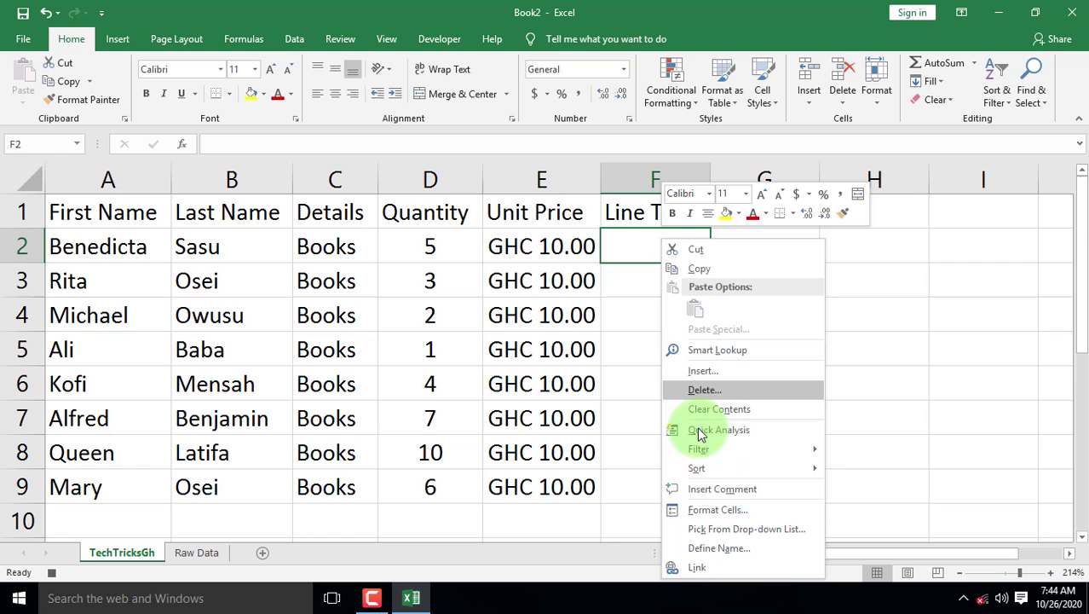
pyautogui.click(718, 509)
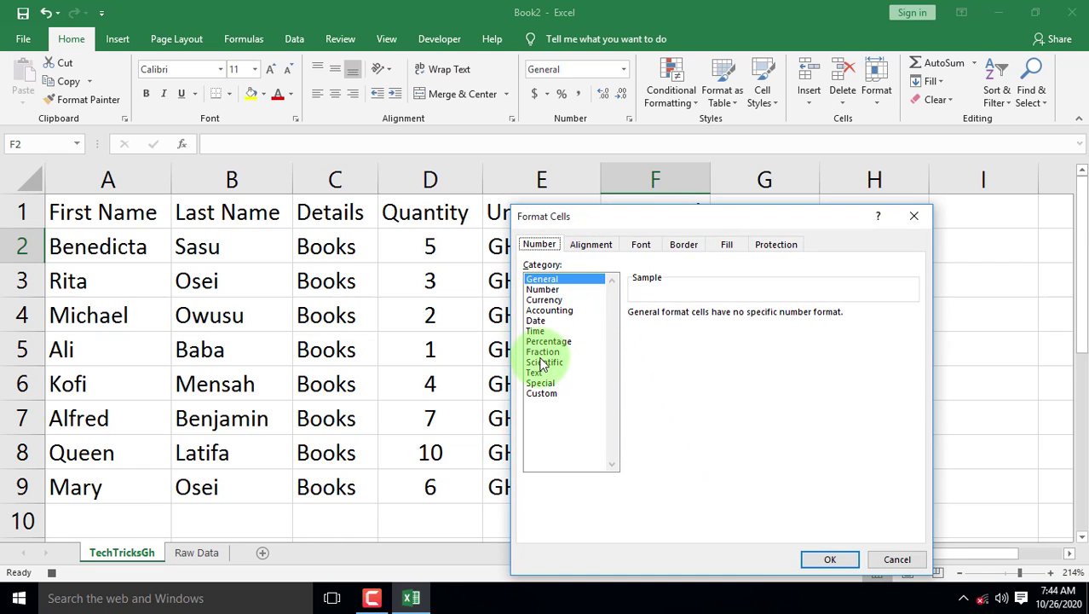
pyautogui.click(549, 300)
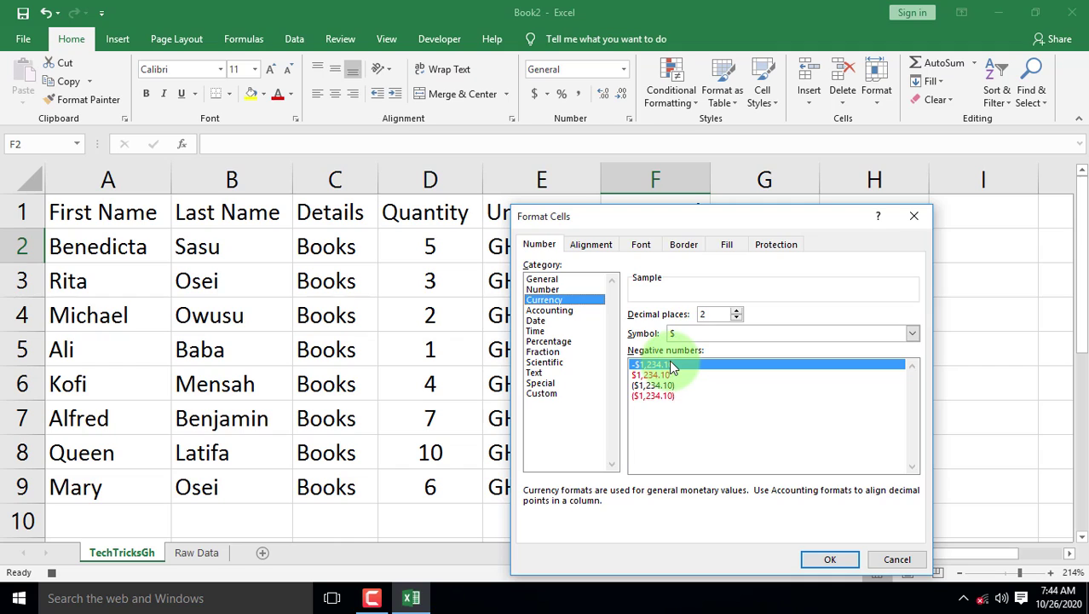
pyautogui.click(679, 333)
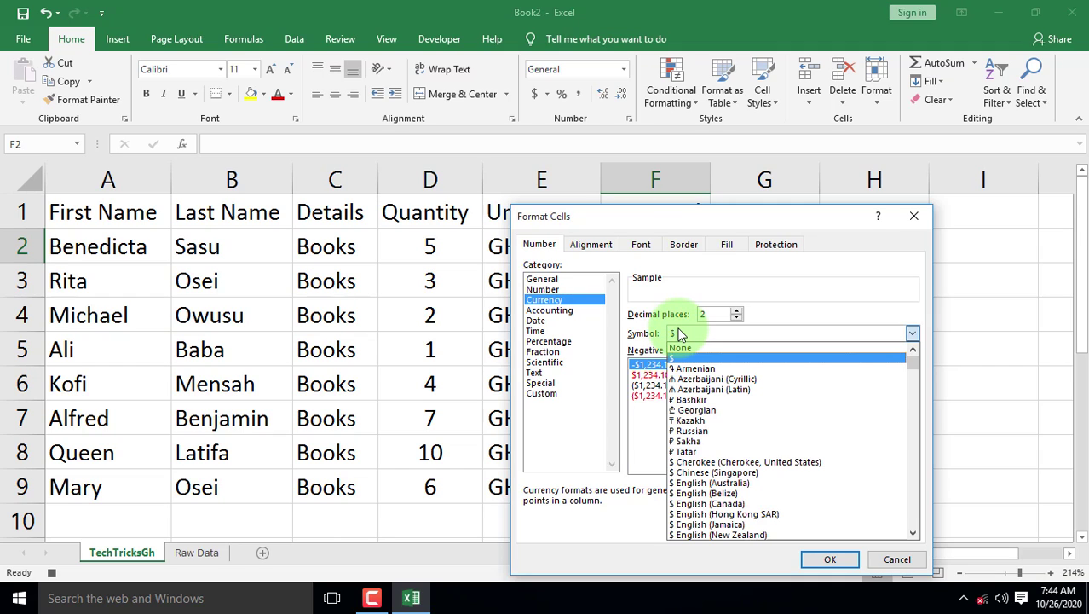
pyautogui.write('GHC')
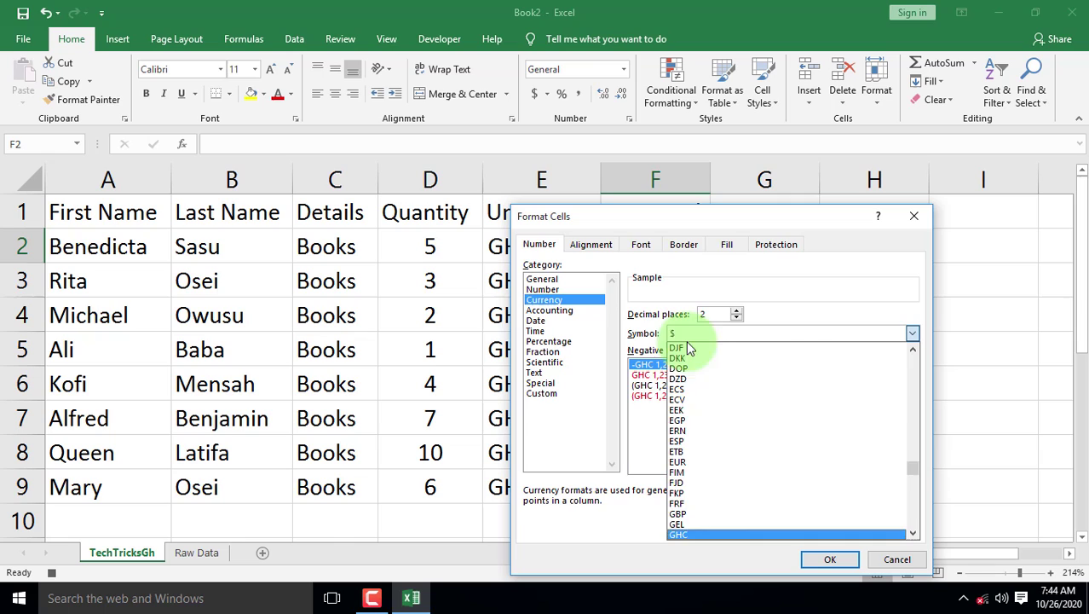
pyautogui.click(707, 535)
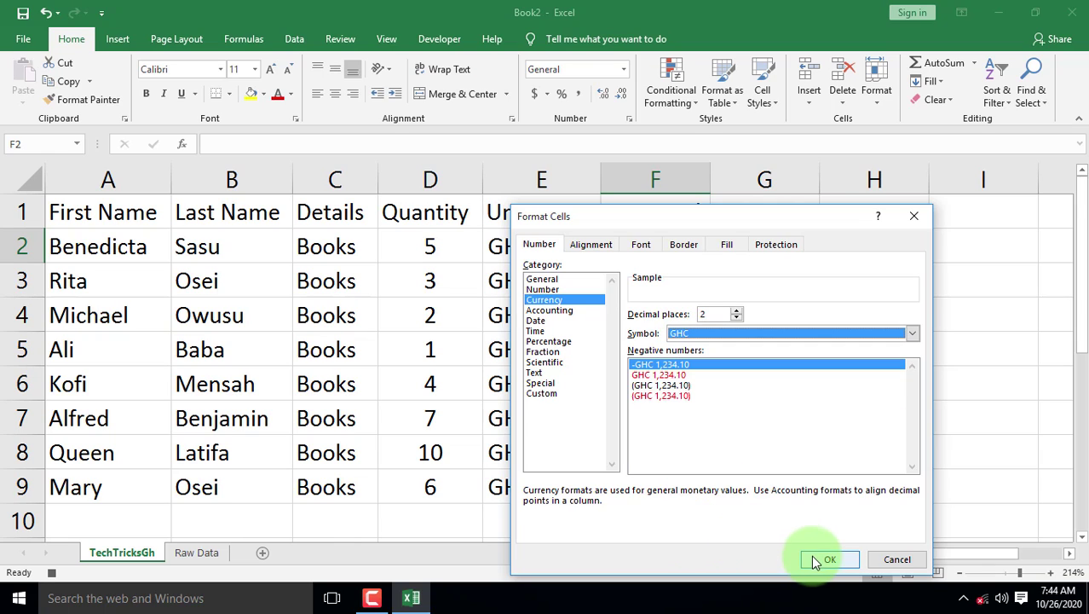
pyautogui.click(827, 559)
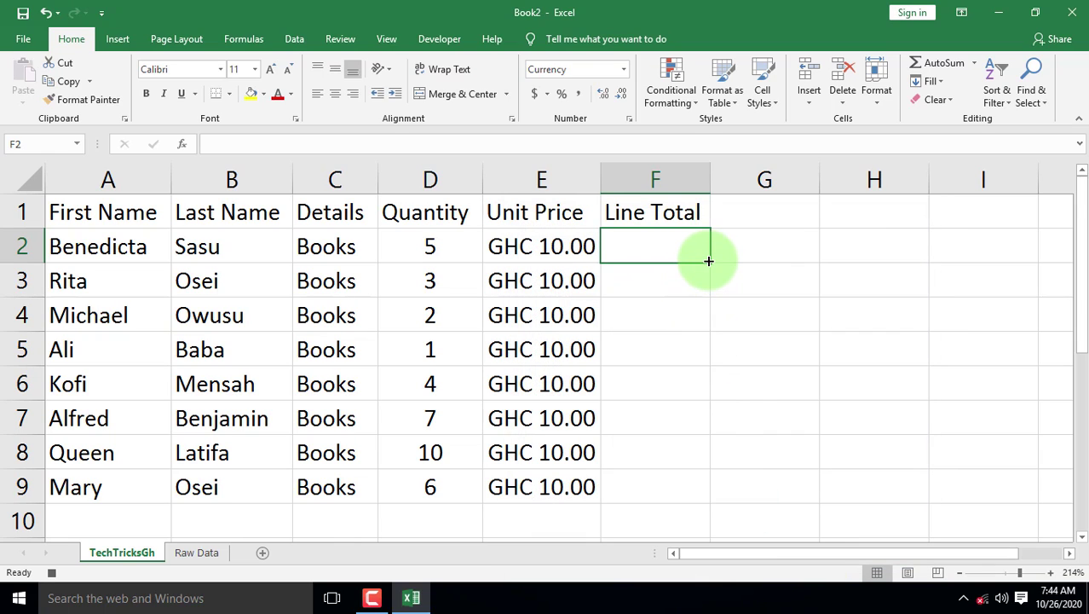
pyautogui.moveTo(708, 260); pyautogui.dragTo(689, 490)
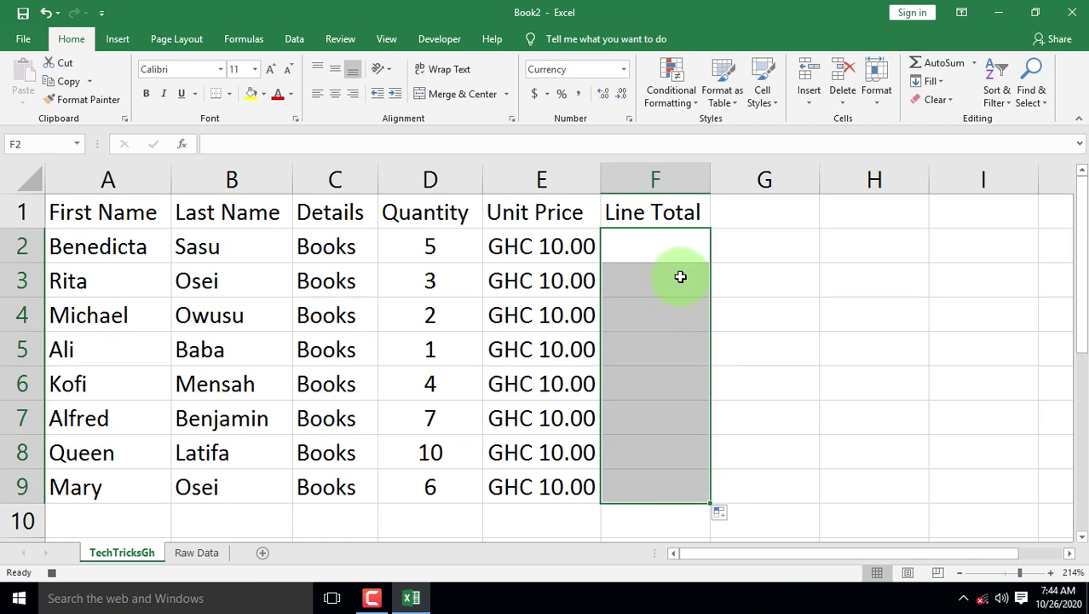
# - Enter =E2*D2 in F2, fill it down to F9, and autofit column F
pyautogui.click(640, 252)
pyautogui.click(773, 250)
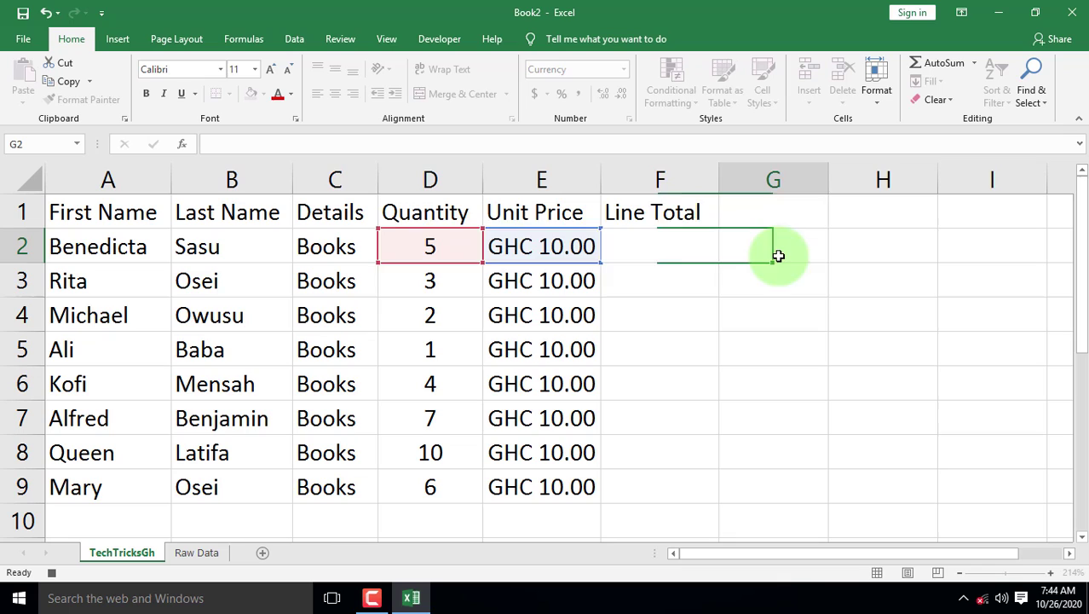
pyautogui.click(636, 243)
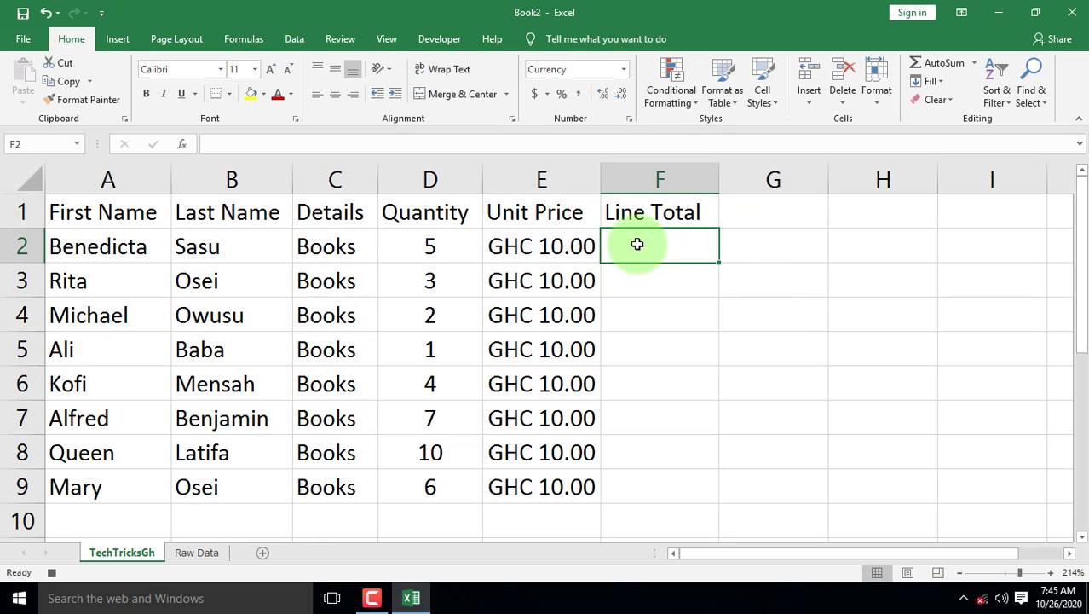
pyautogui.write('=')
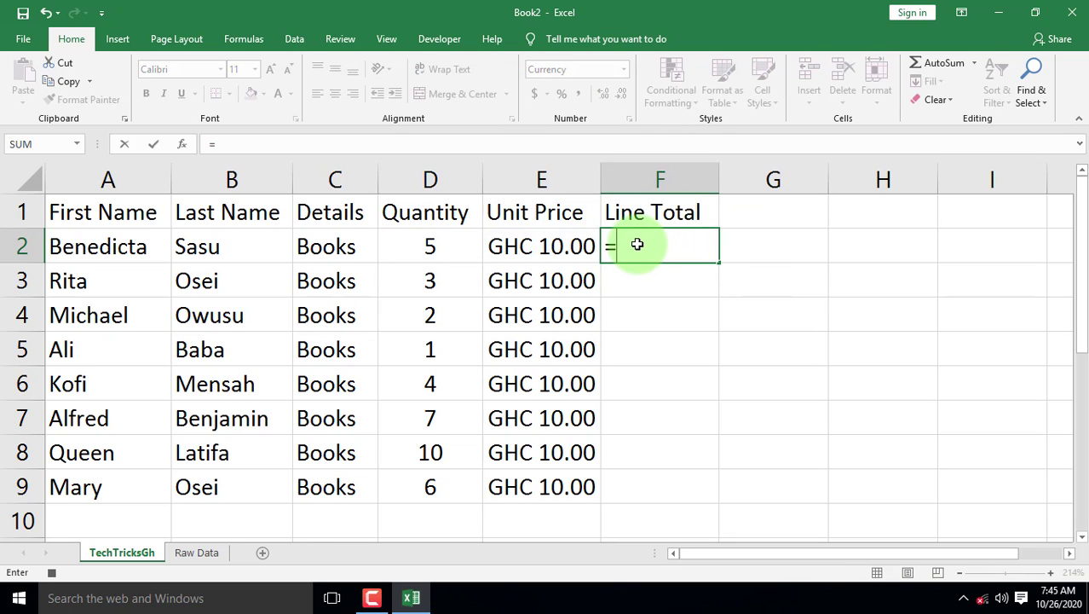
pyautogui.click(558, 248)
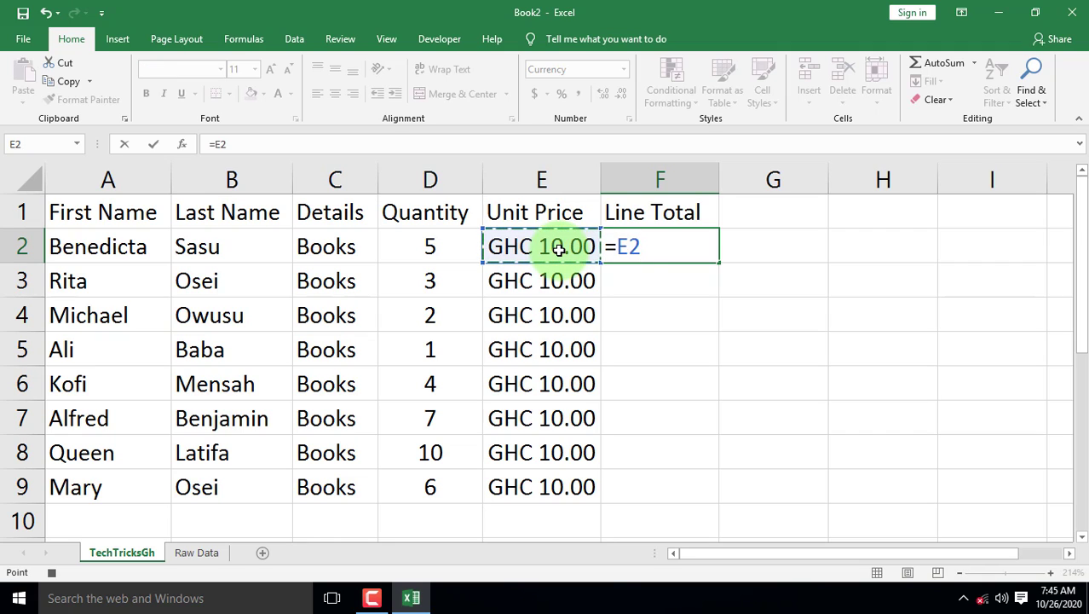
pyautogui.write('*')
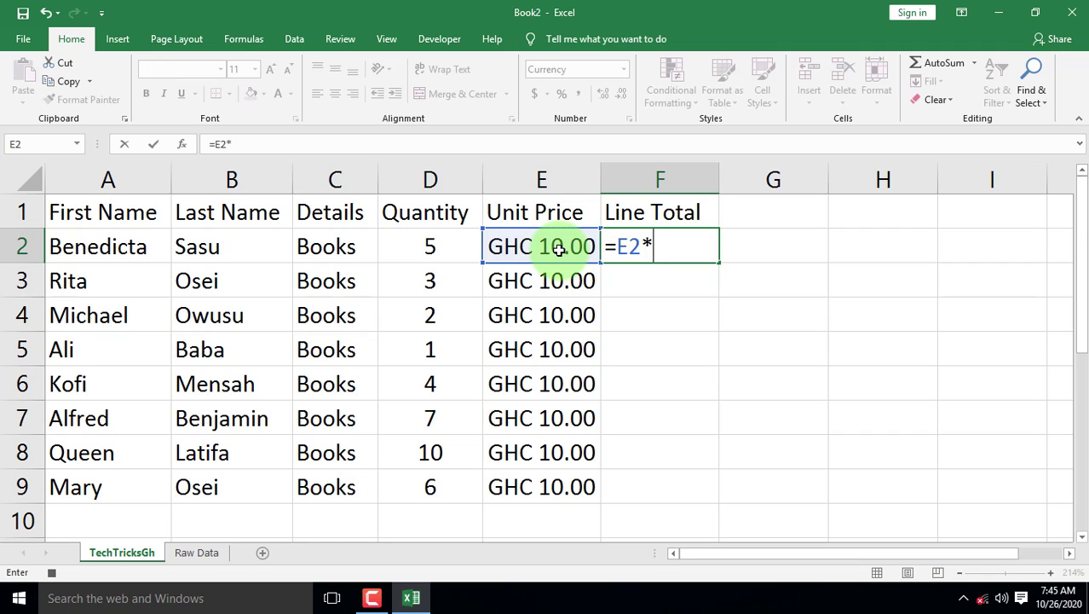
pyautogui.click(434, 248)
pyautogui.press('Return')
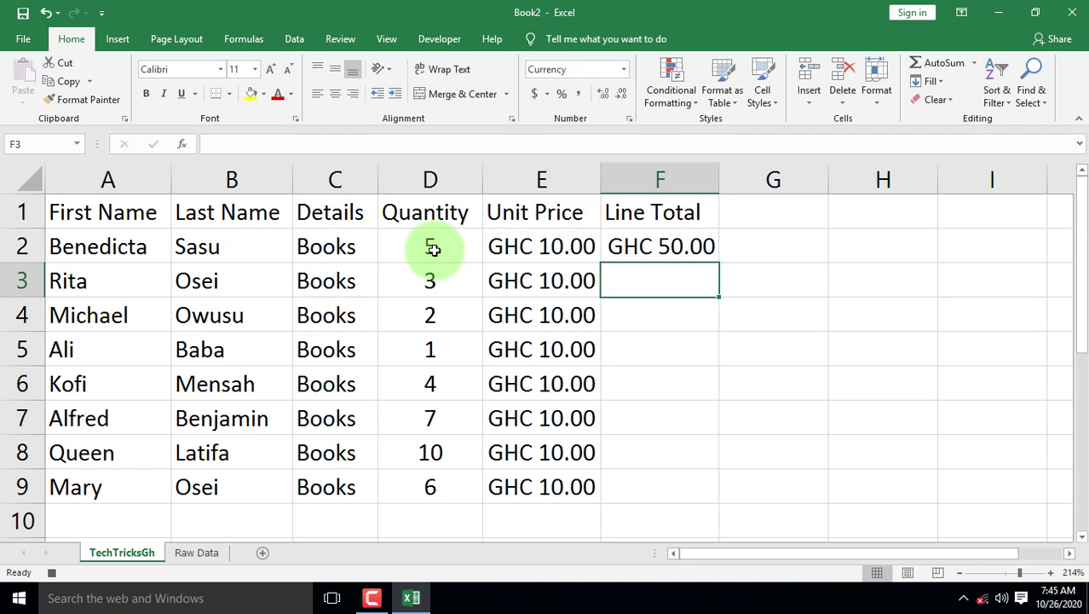
pyautogui.click(691, 252)
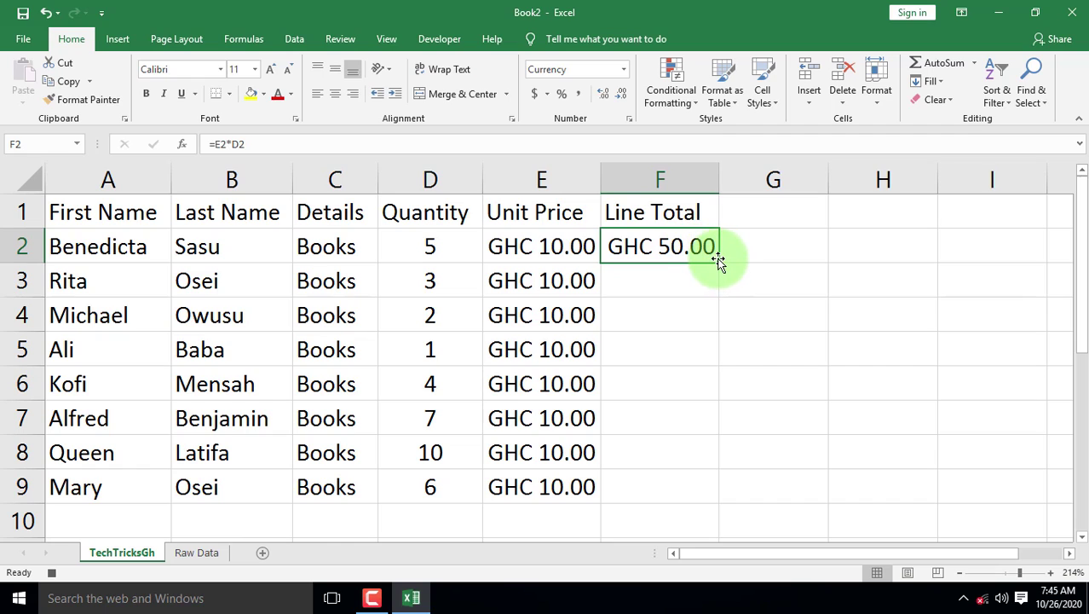
pyautogui.moveTo(718, 261); pyautogui.dragTo(718, 487)
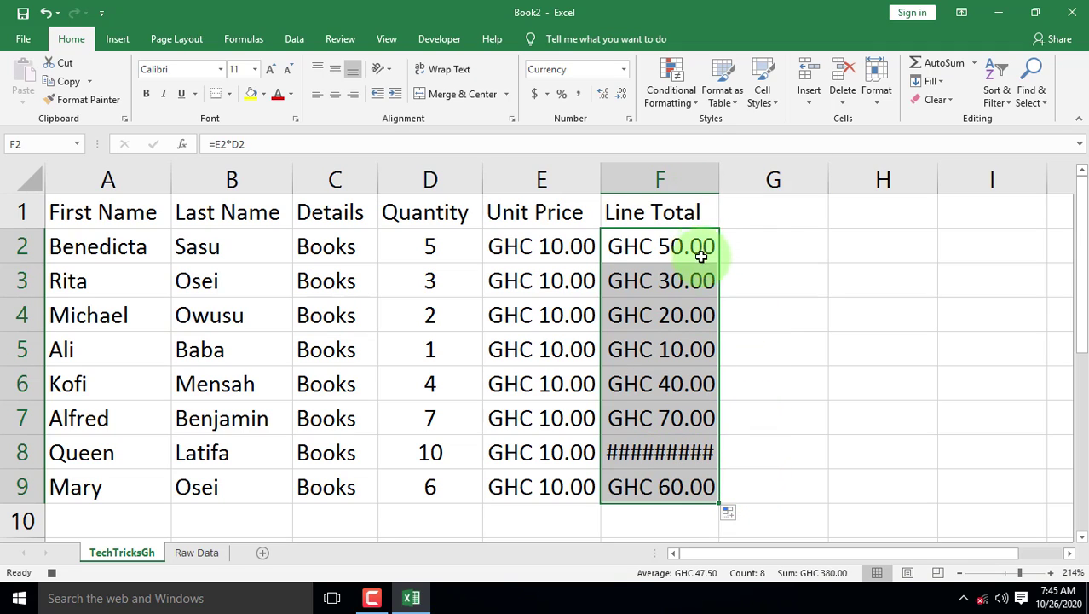
pyautogui.doubleClick(720, 179)
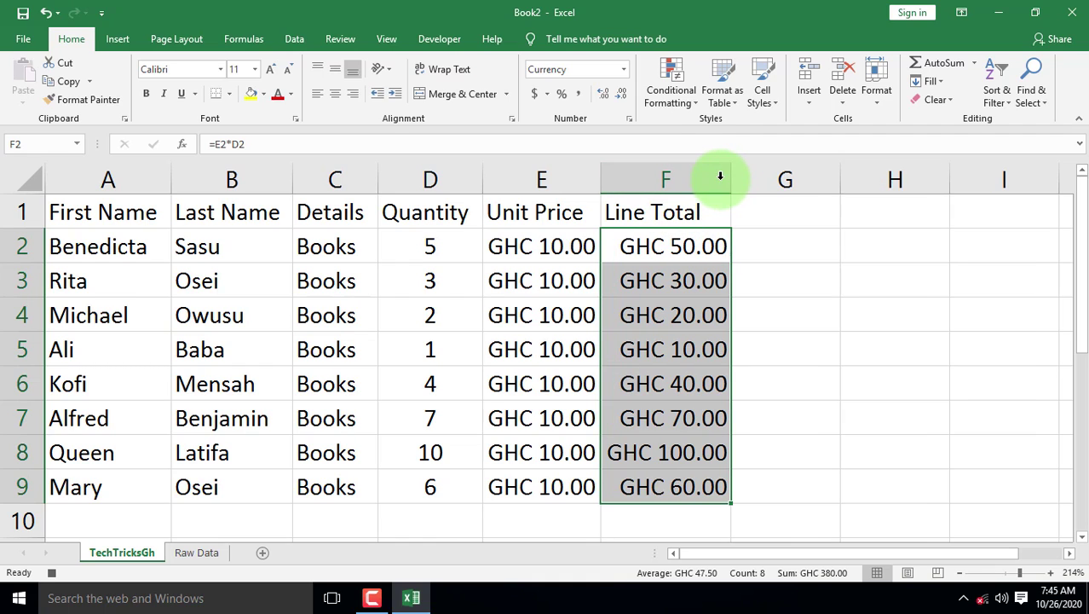
# - Label E10 'Grand Total', widen column E to fit it, and select F10
pyautogui.scroll(-1, 561, 428)
pyautogui.click(531, 419)
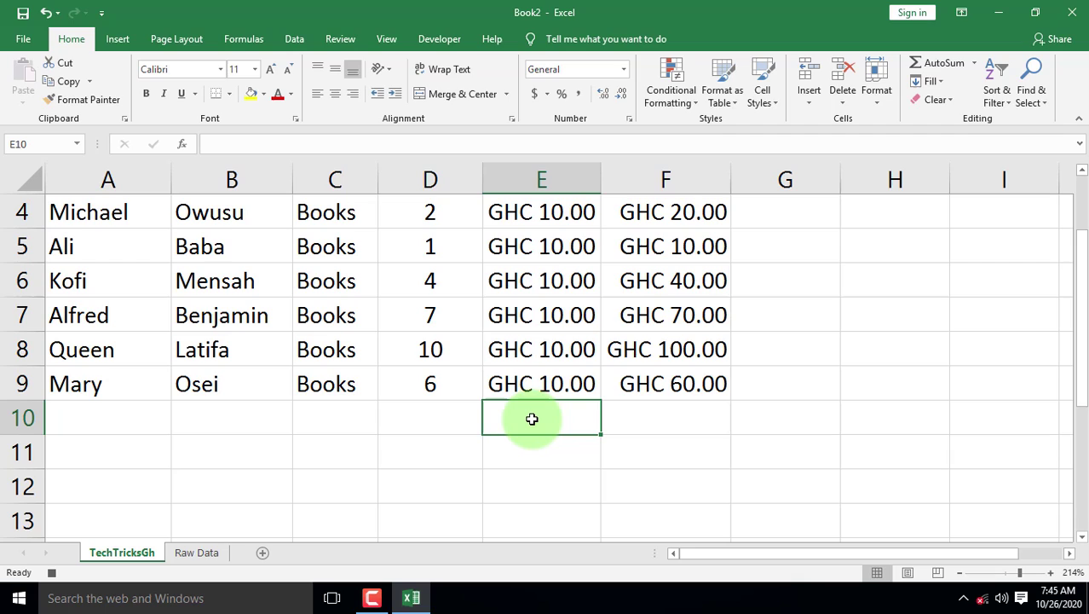
pyautogui.write('=')
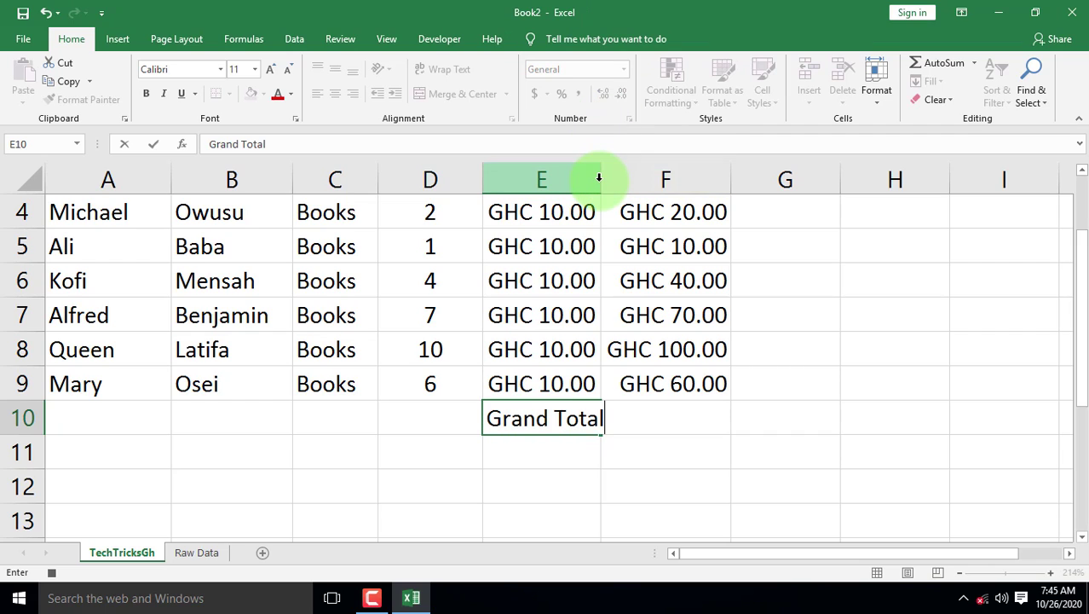
pyautogui.moveTo(601, 175); pyautogui.dragTo(616, 174)
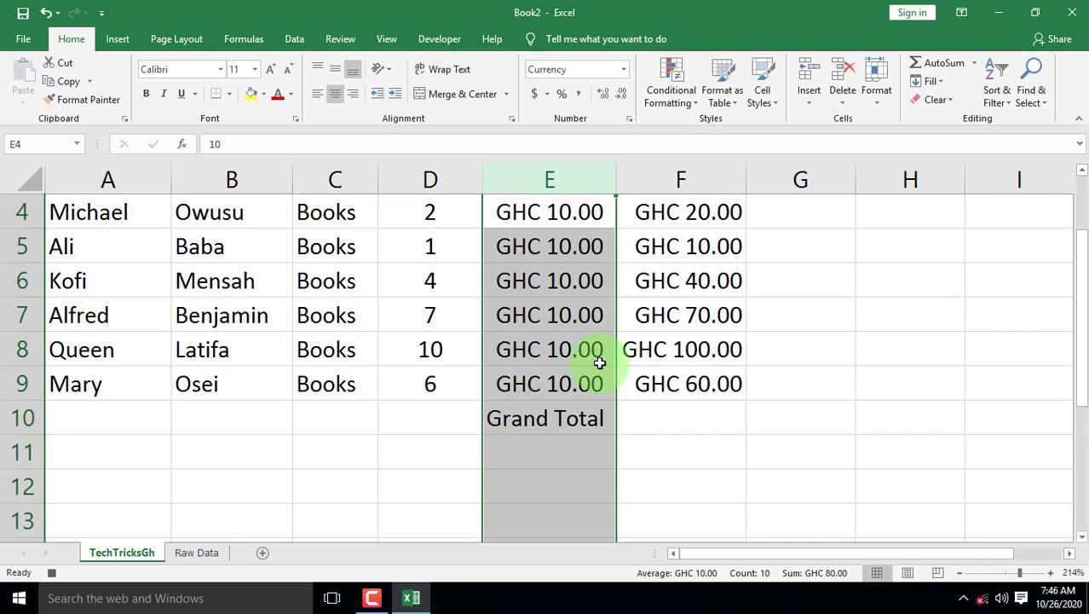
pyautogui.click(638, 424)
# - Format cell F10 as Currency with the GHC symbol
pyautogui.rightClick(640, 424)
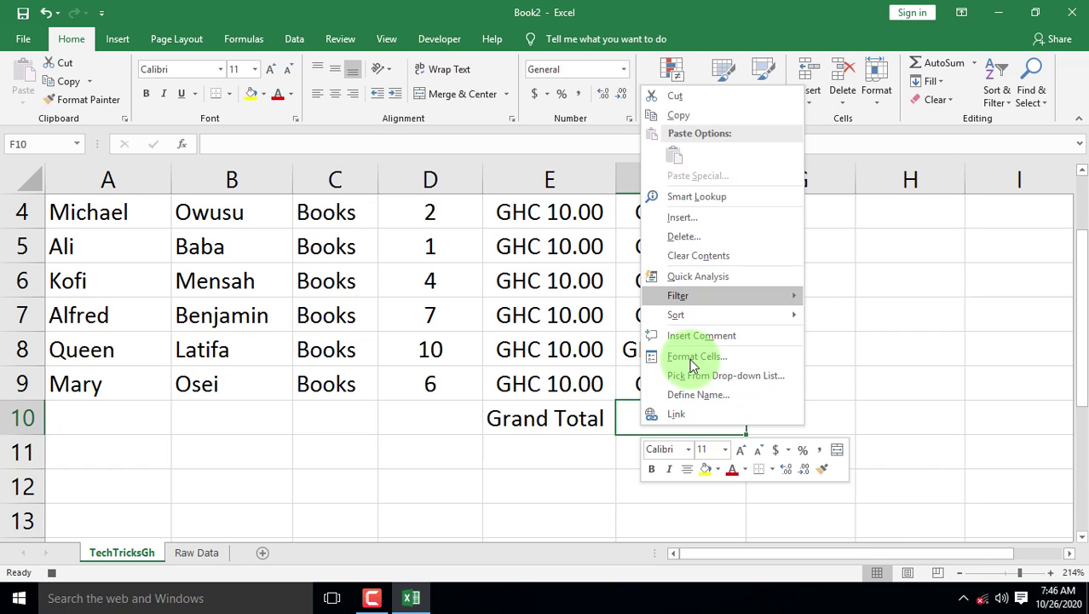
pyautogui.click(692, 358)
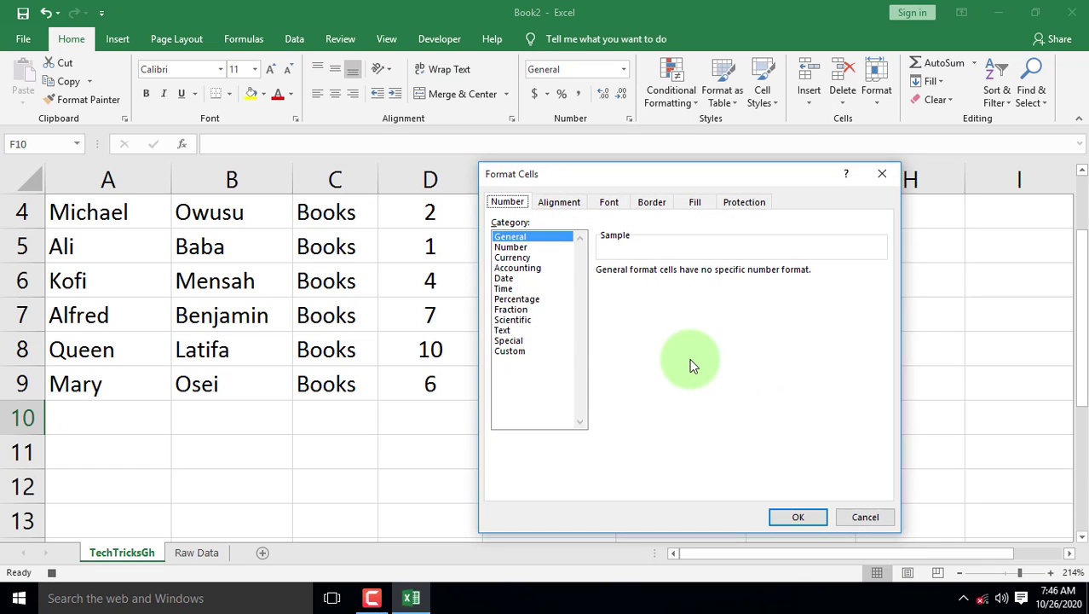
pyautogui.click(513, 257)
pyautogui.click(652, 290)
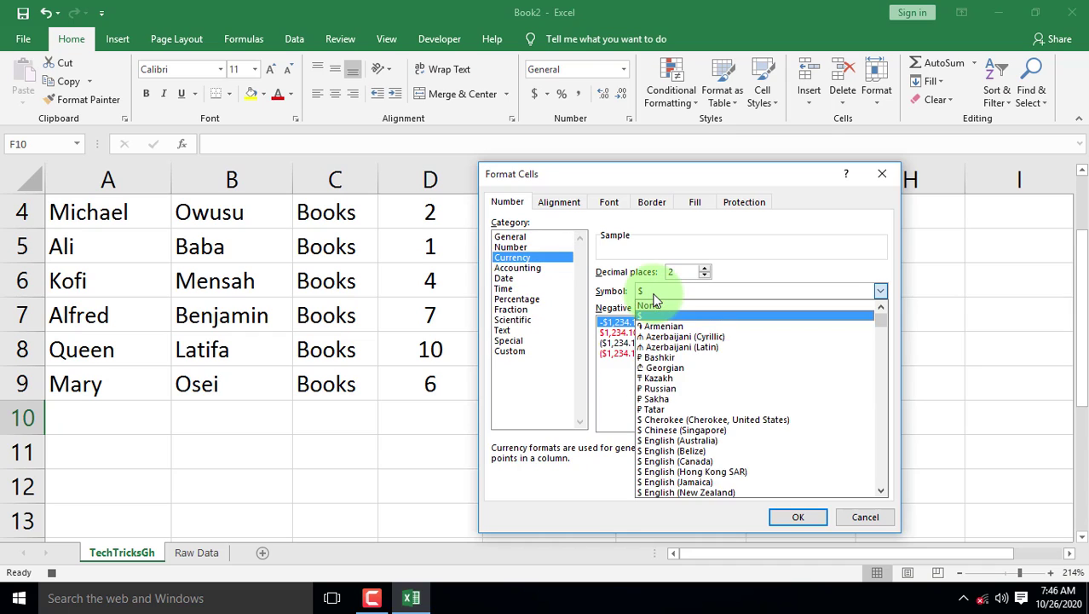
pyautogui.press('g')
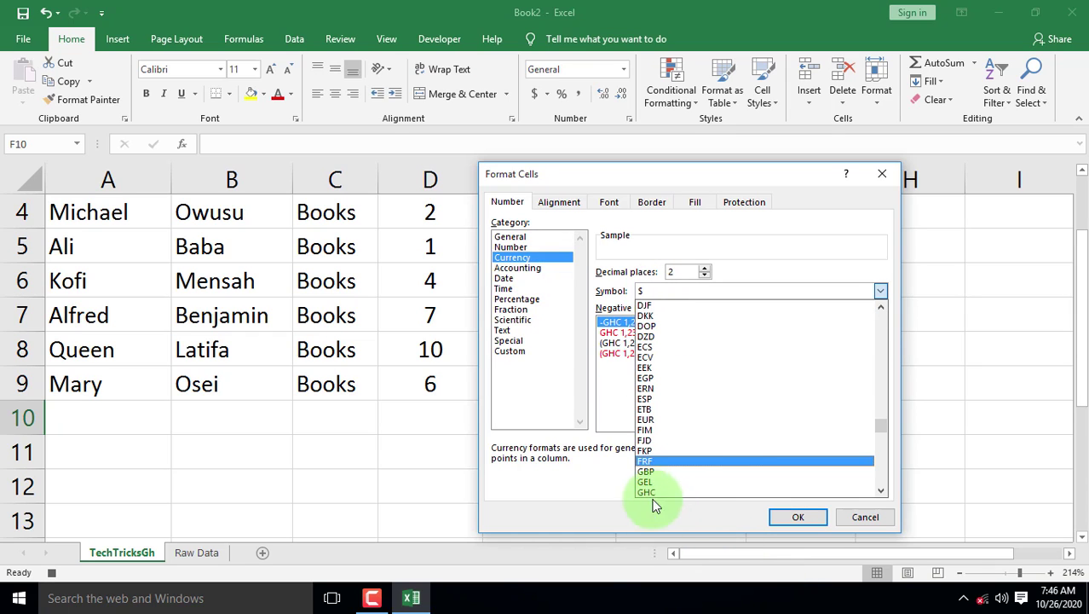
pyautogui.click(645, 490)
pyautogui.click(798, 515)
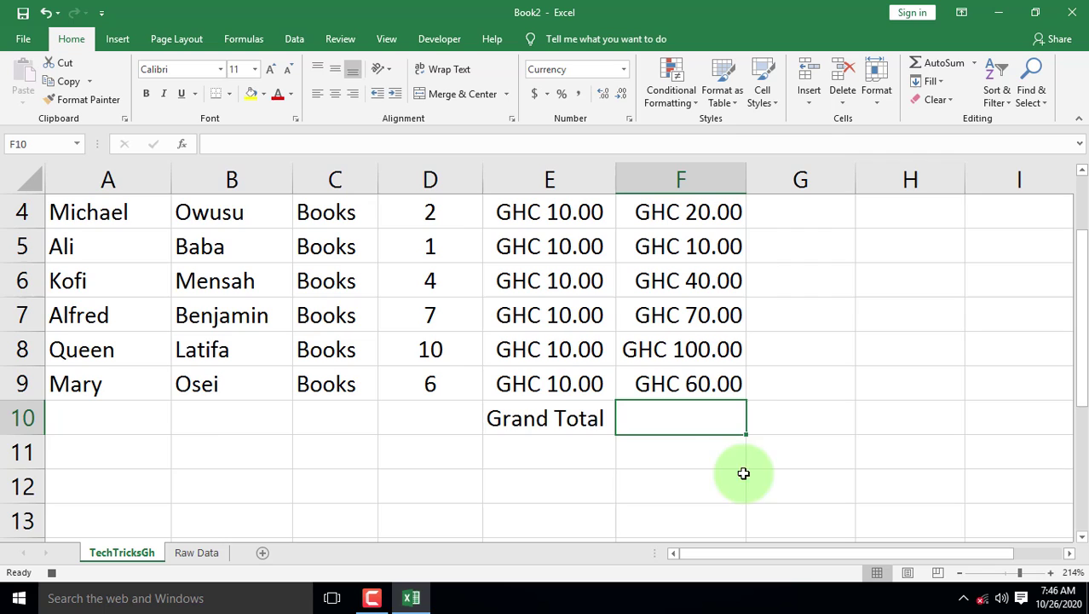
# - Sum the line totals F2:F9 into F10 with AutoSum, giving GHC 380.00
pyautogui.scroll(1, 701, 383)
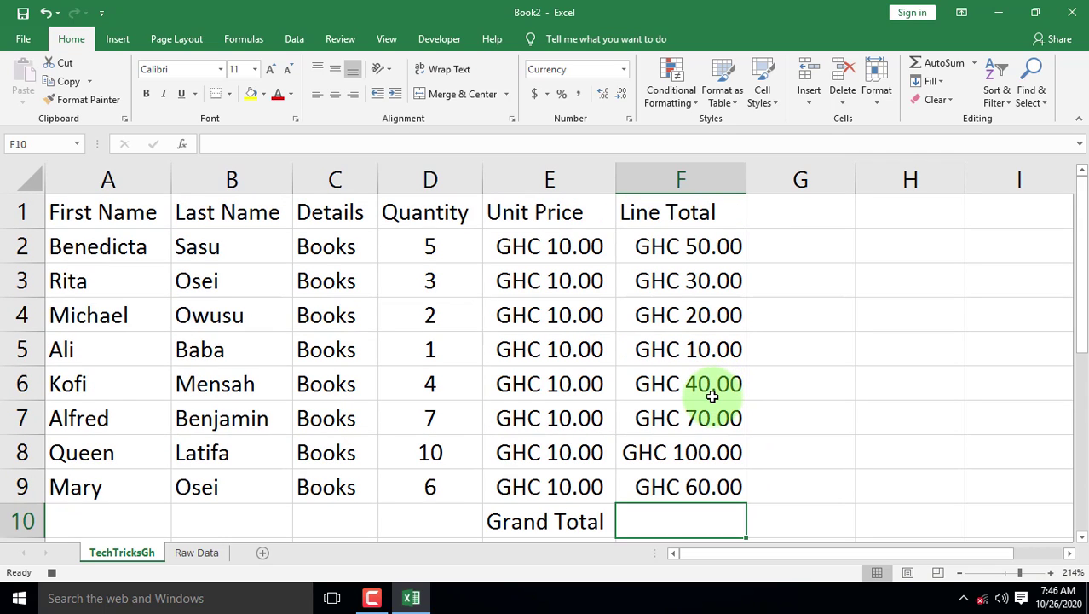
pyautogui.moveTo(656, 244); pyautogui.dragTo(730, 381)
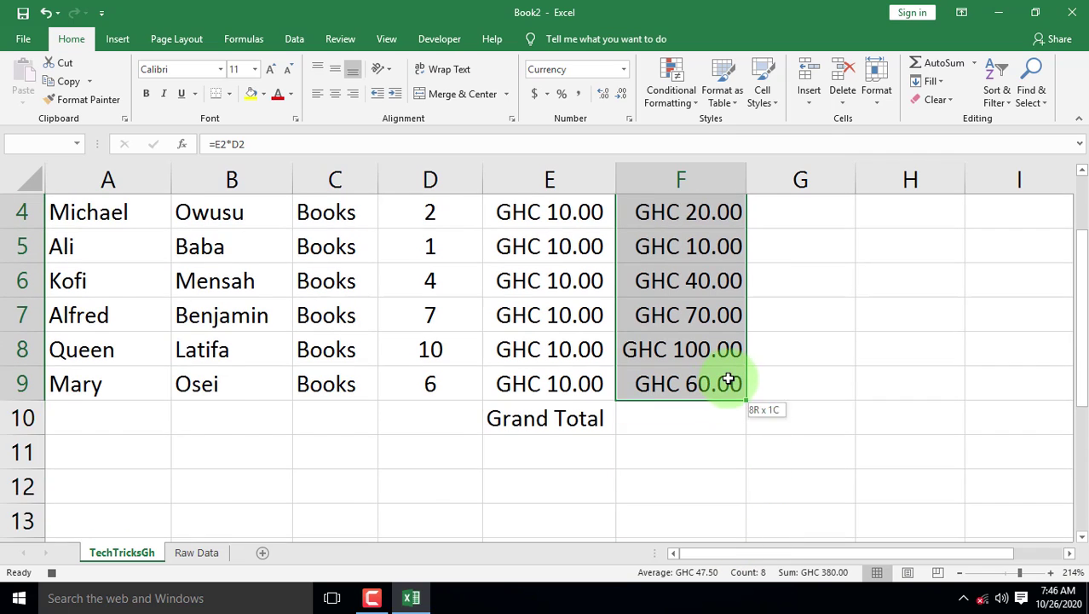
pyautogui.scroll(1, 722, 380)
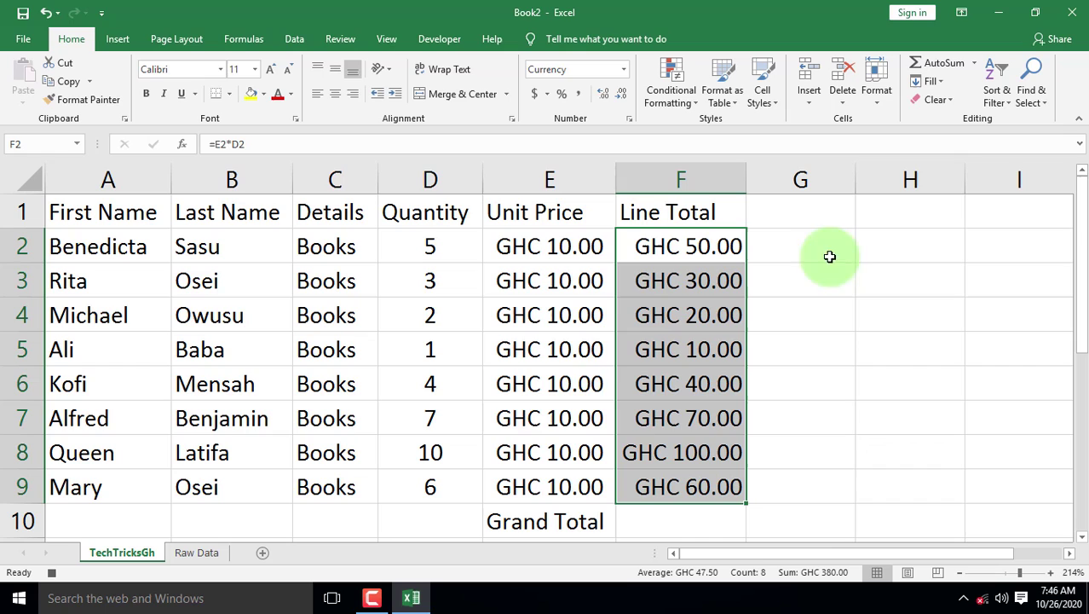
pyautogui.click(973, 63)
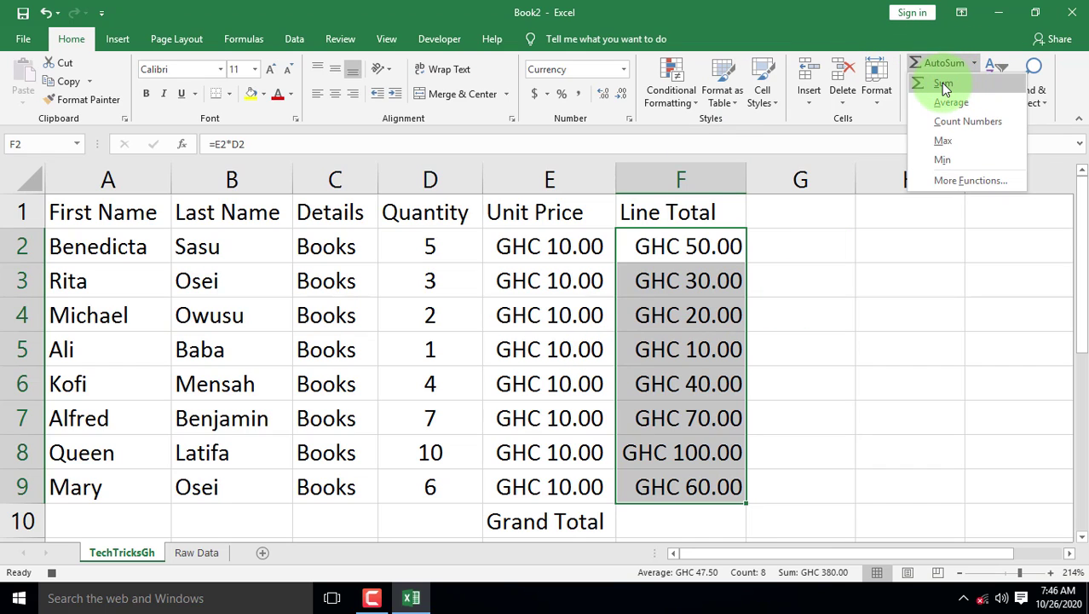
pyautogui.click(942, 84)
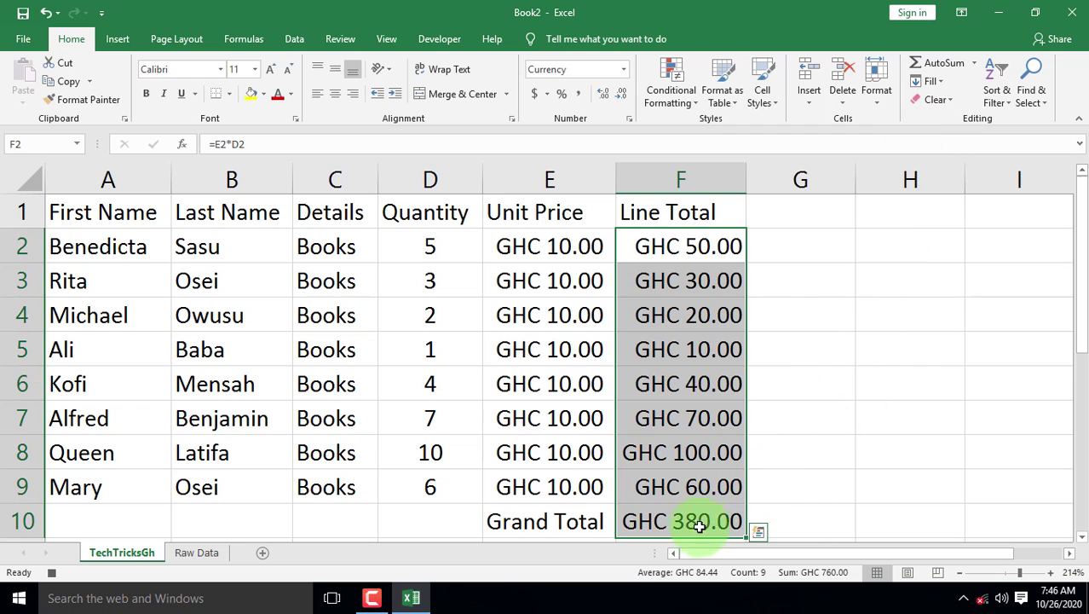
# - Bold the Grand Total label and the header row, then select the invoice table from A1 down
pyautogui.click(557, 526)
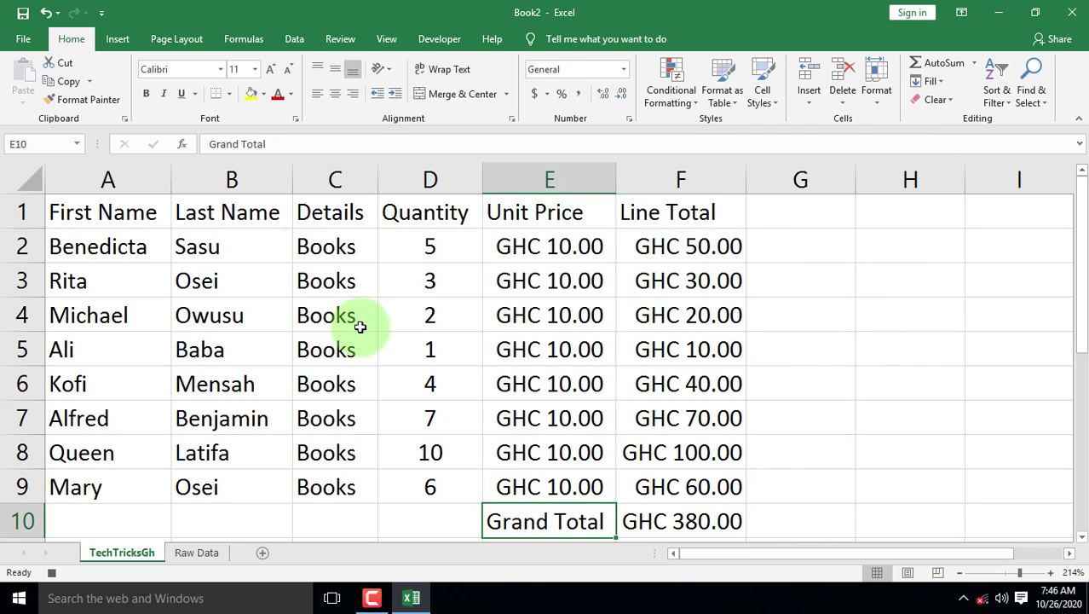
pyautogui.click(147, 96)
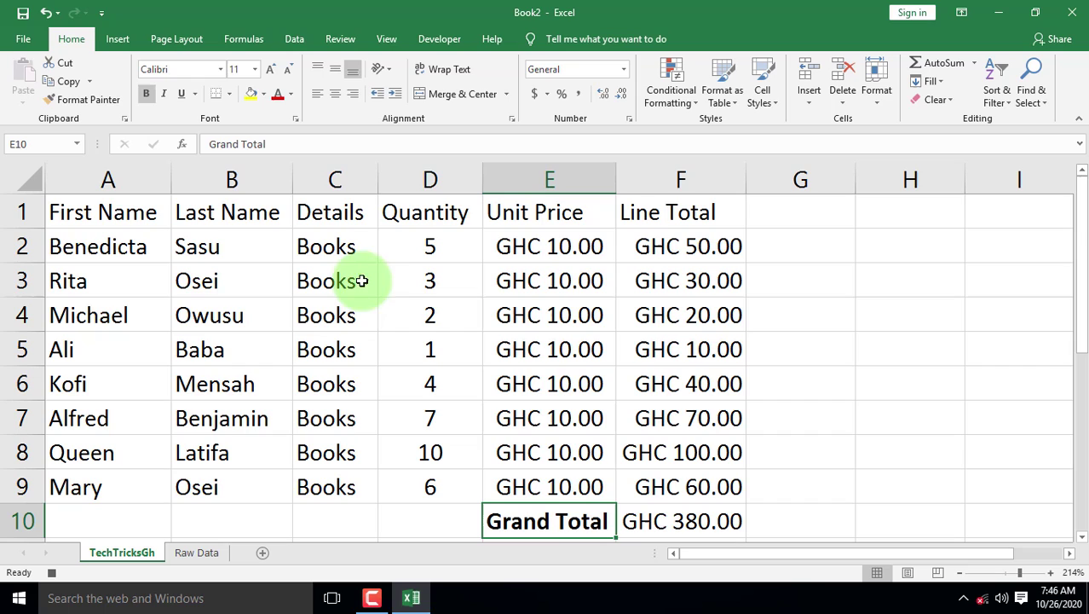
pyautogui.moveTo(49, 209); pyautogui.dragTo(673, 211)
pyautogui.click(146, 96)
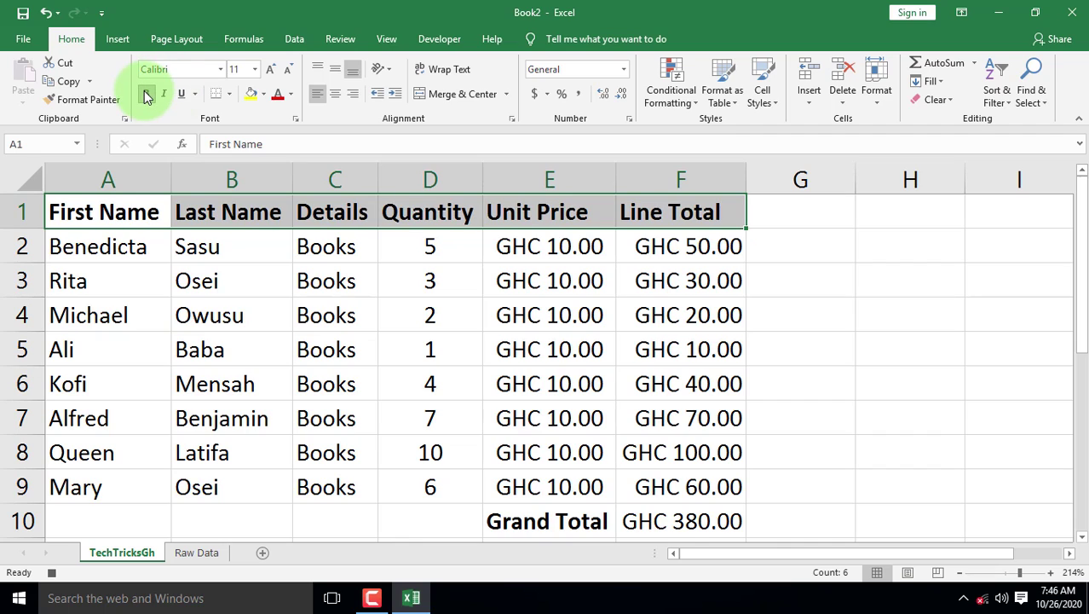
pyautogui.click(397, 271)
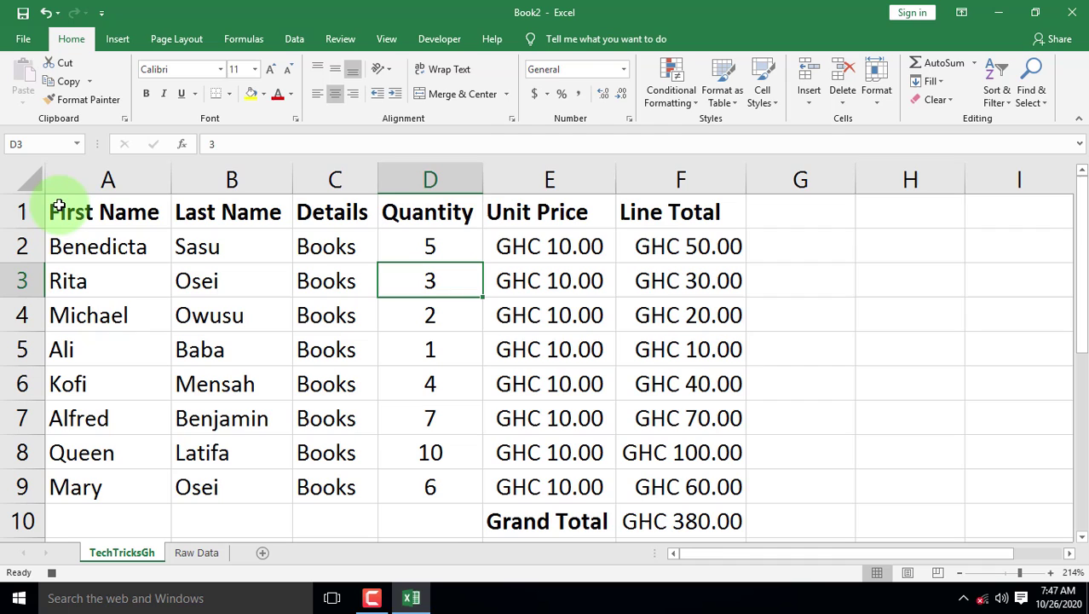
pyautogui.moveTo(52, 204); pyautogui.dragTo(690, 475)
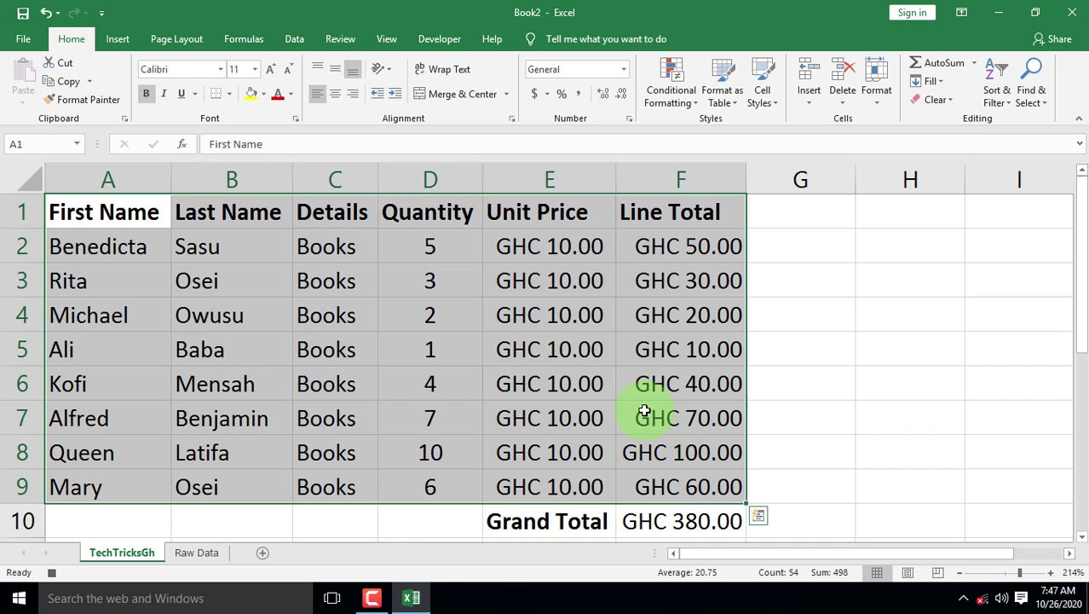
# - Apply All Borders to the table A1:F9 and to the Grand Total cells E10:F10
pyautogui.click(230, 94)
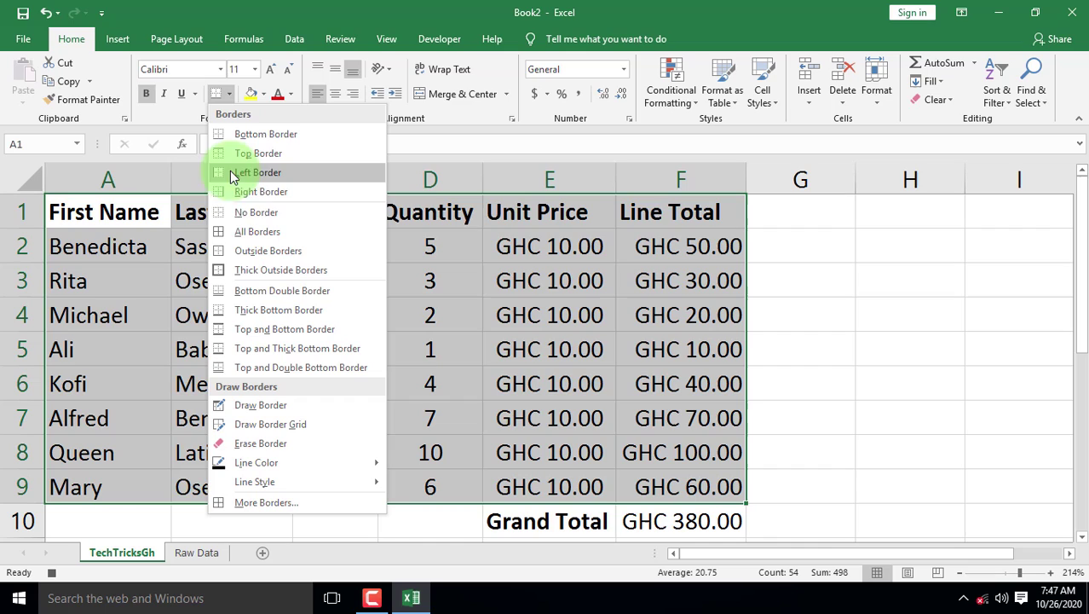
pyautogui.click(226, 231)
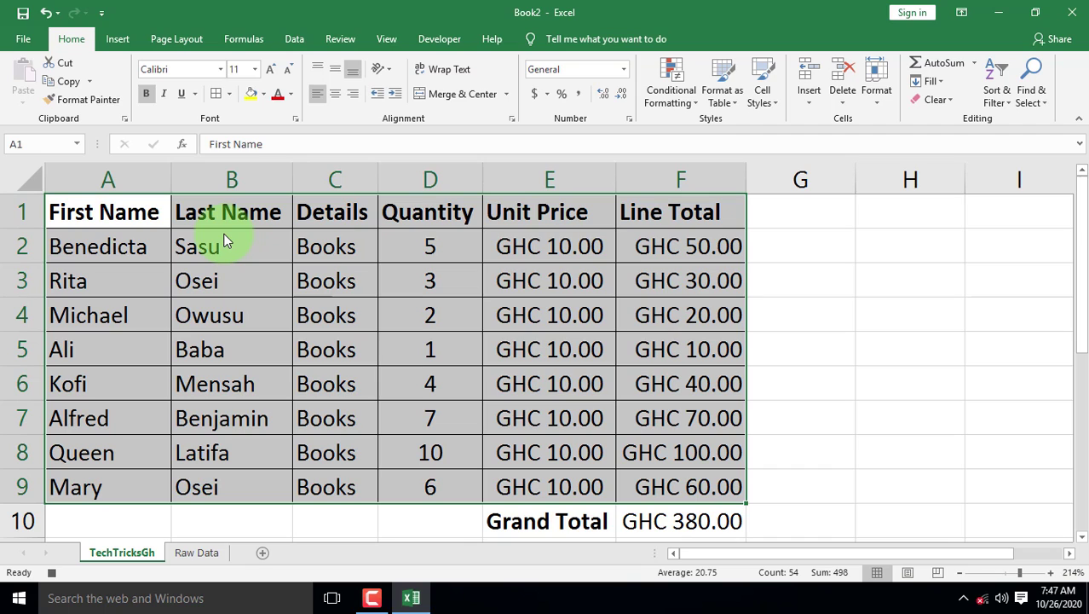
pyautogui.click(562, 529)
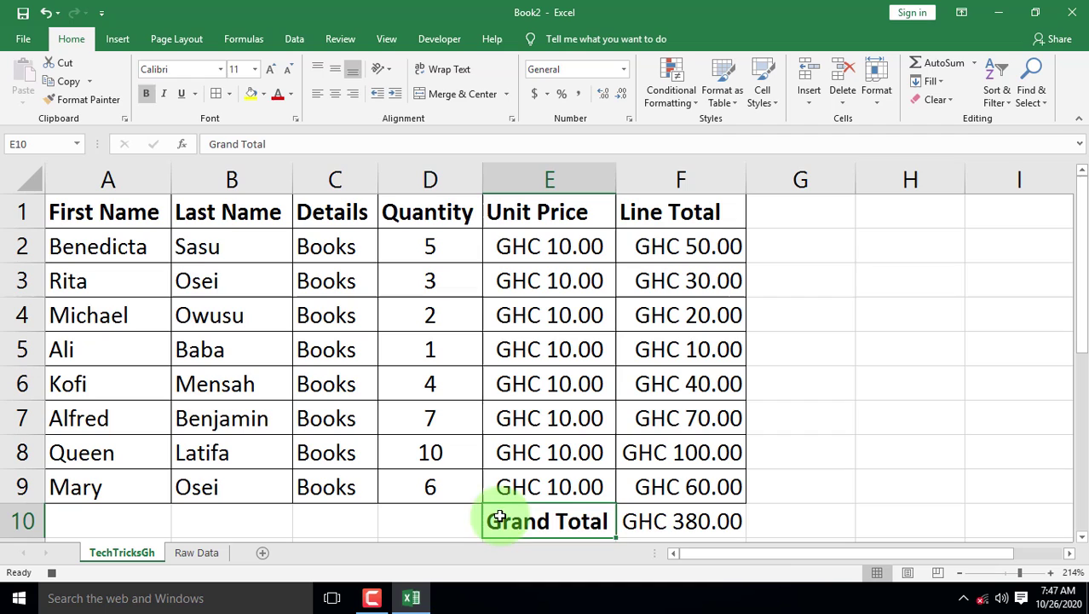
pyautogui.moveTo(500, 518); pyautogui.dragTo(669, 534)
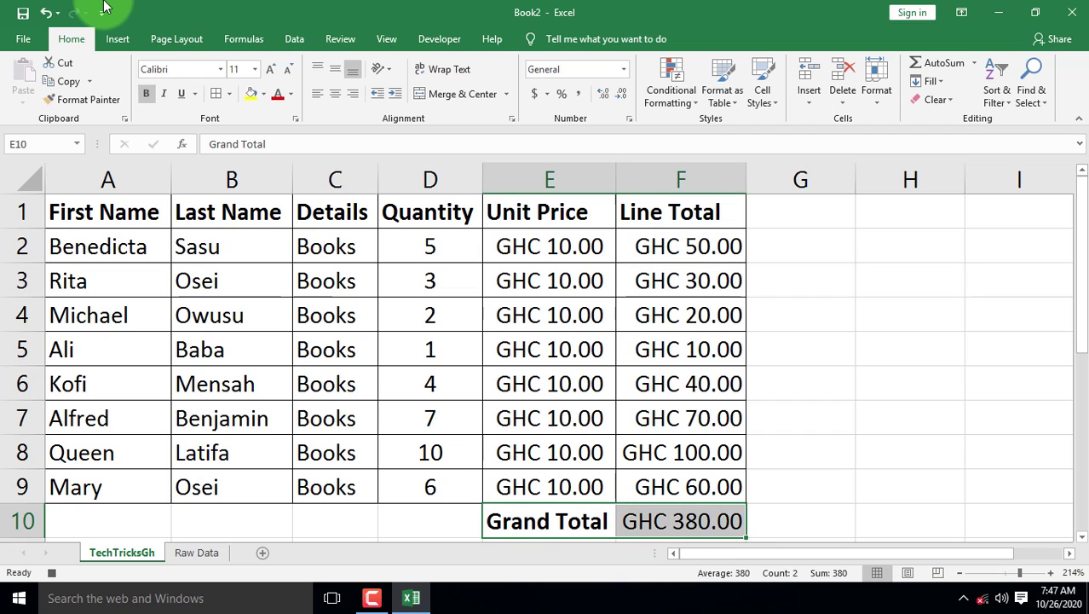
pyautogui.click(215, 94)
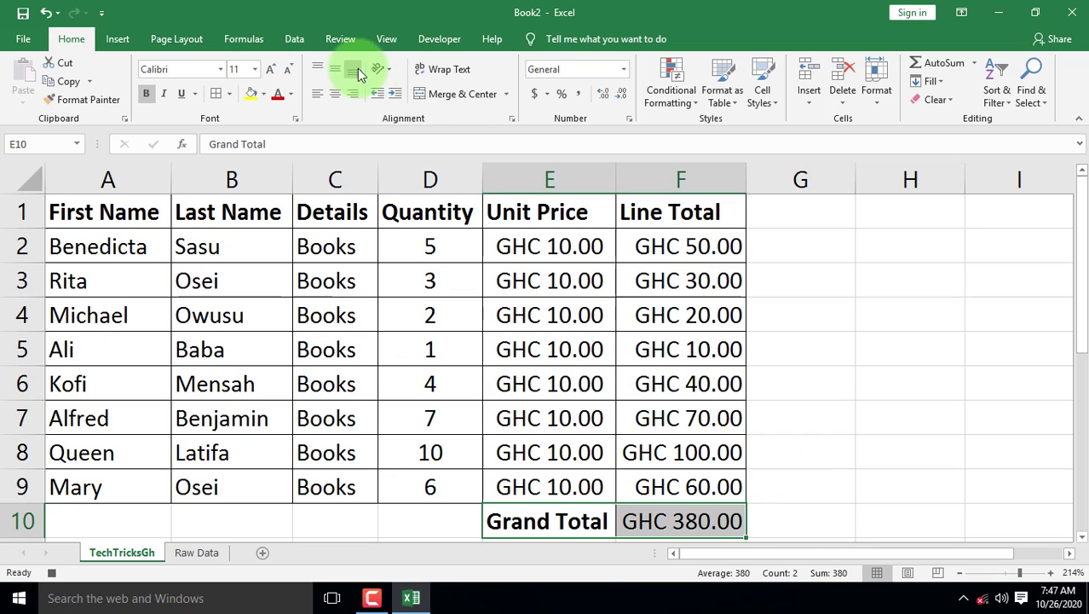
# - Stop recording, undo back to the raw Name and Books list, and select A1:B9
pyautogui.click(436, 39)
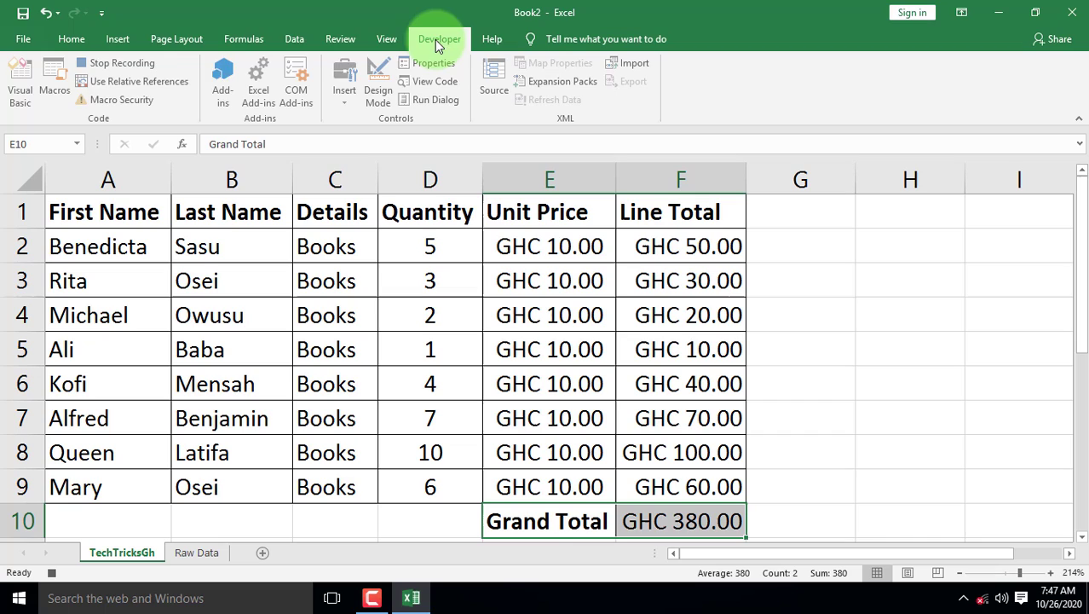
pyautogui.click(120, 63)
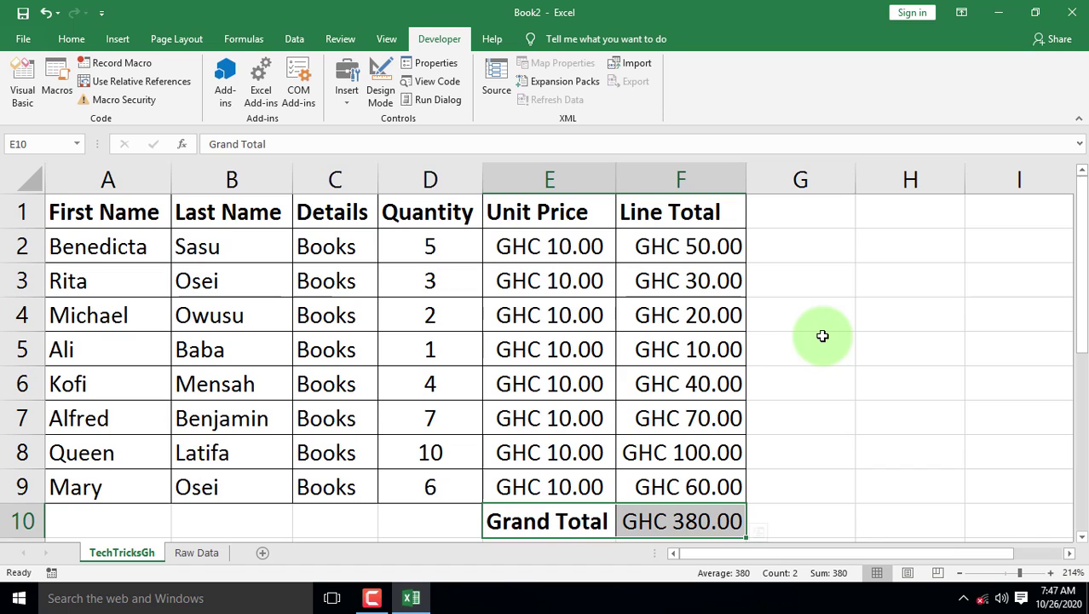
pyautogui.hotkey('ctrl', 'z')
pyautogui.hotkey('ctrl', 'z')
pyautogui.hotkey('ctrl', 'z')
pyautogui.hotkey('ctrl', 'z')
pyautogui.hotkey('ctrl', 'z')
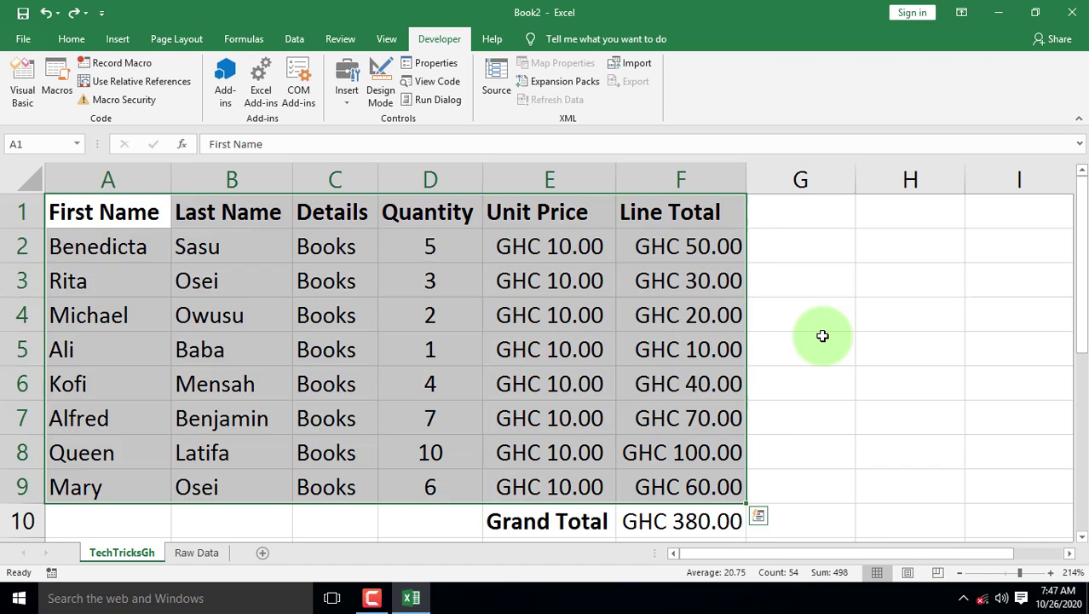
pyautogui.hotkey('ctrl', 'z')
pyautogui.hotkey('ctrl', 'z')
pyautogui.hotkey('ctrl', 'z')
pyautogui.hotkey('ctrl', 'z')
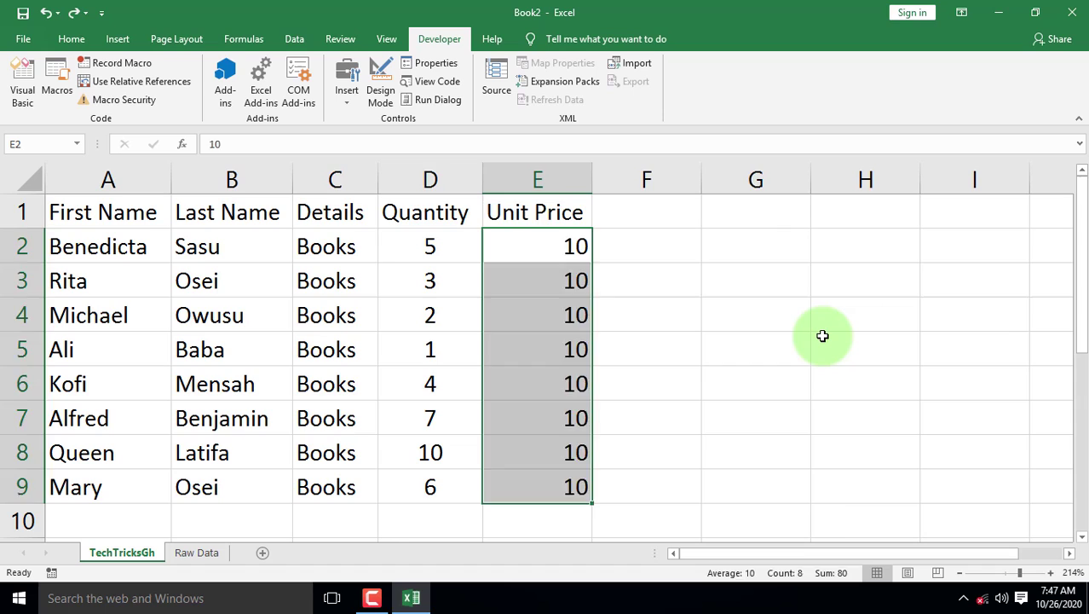
pyautogui.hotkey('ctrl', 'z')
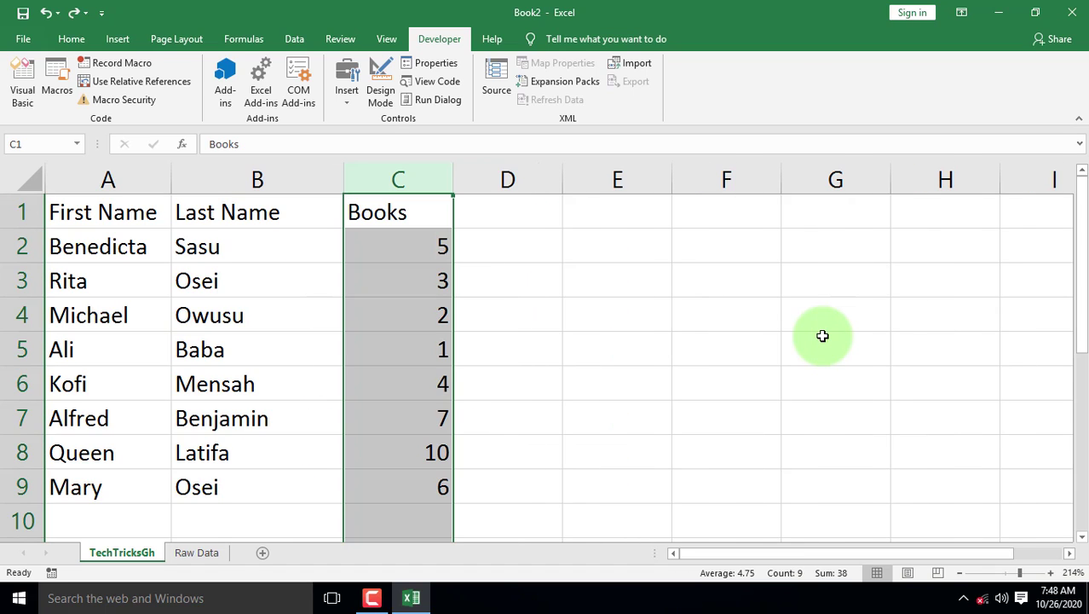
pyautogui.hotkey('ctrl', 'z')
pyautogui.hotkey('ctrl', 'z')
pyautogui.hotkey('ctrl', 'z')
pyautogui.hotkey('ctrl', 'z')
pyautogui.hotkey('ctrl', 'z')
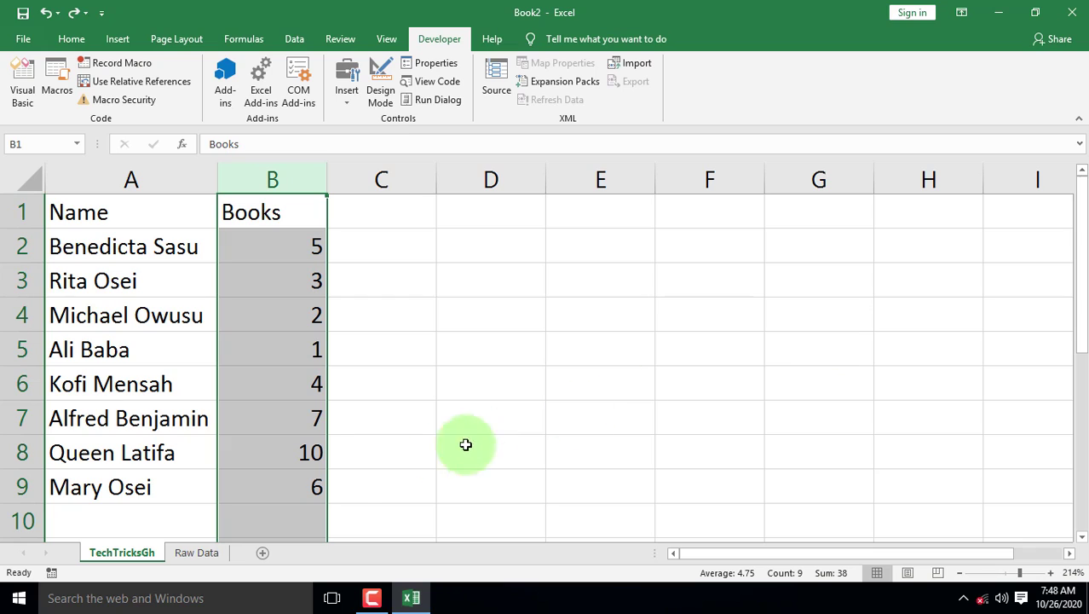
pyautogui.click(409, 452)
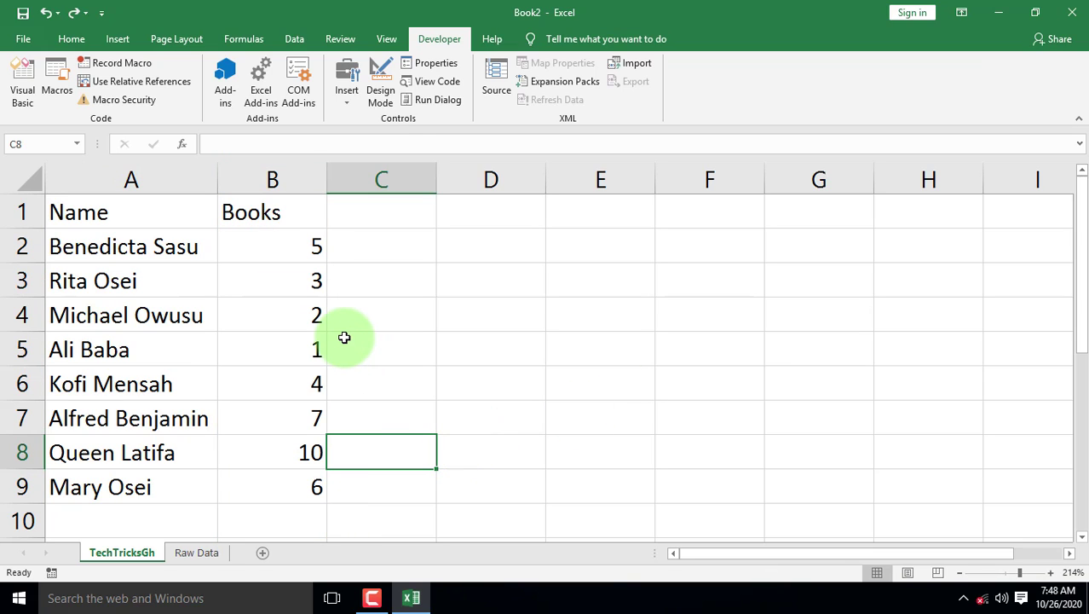
pyautogui.moveTo(101, 214); pyautogui.dragTo(290, 493)
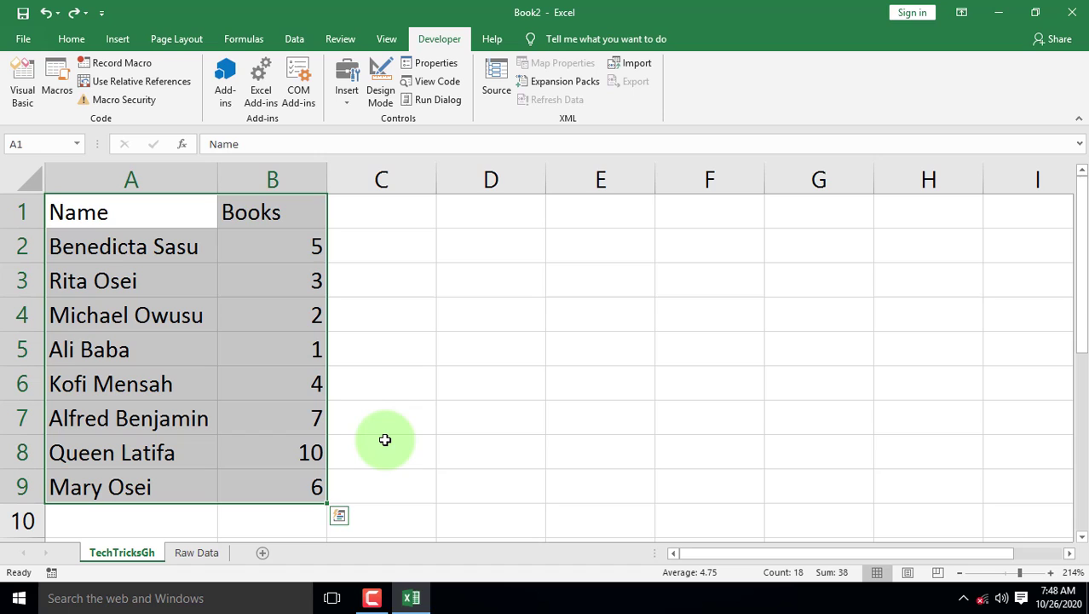
# - Run the TechTricksGh_Invoice macro on the selected raw list
pyautogui.click(48, 83)
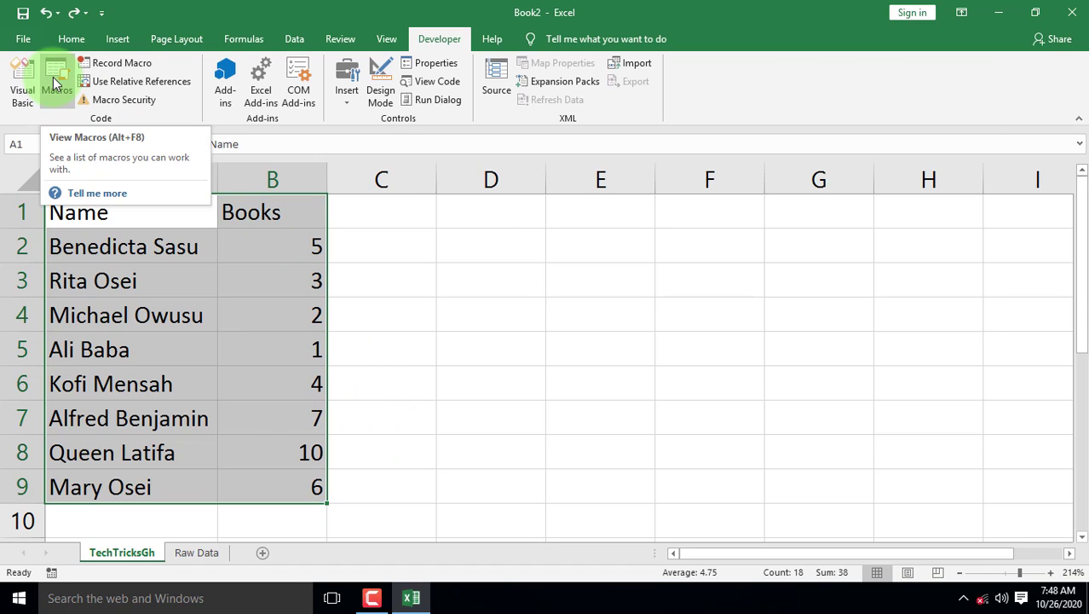
pyautogui.click(53, 83)
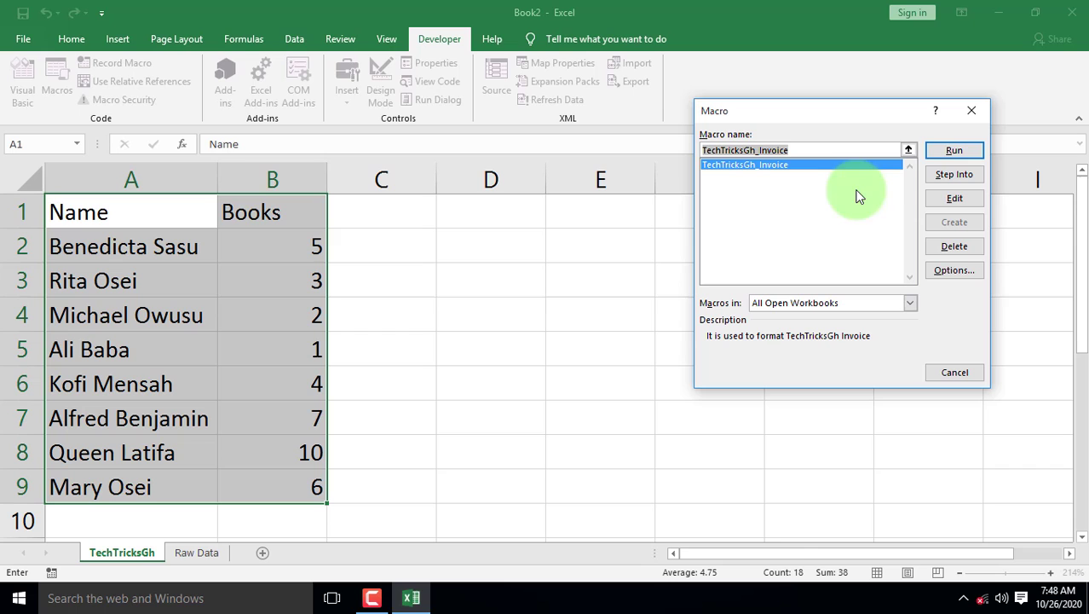
pyautogui.click(952, 151)
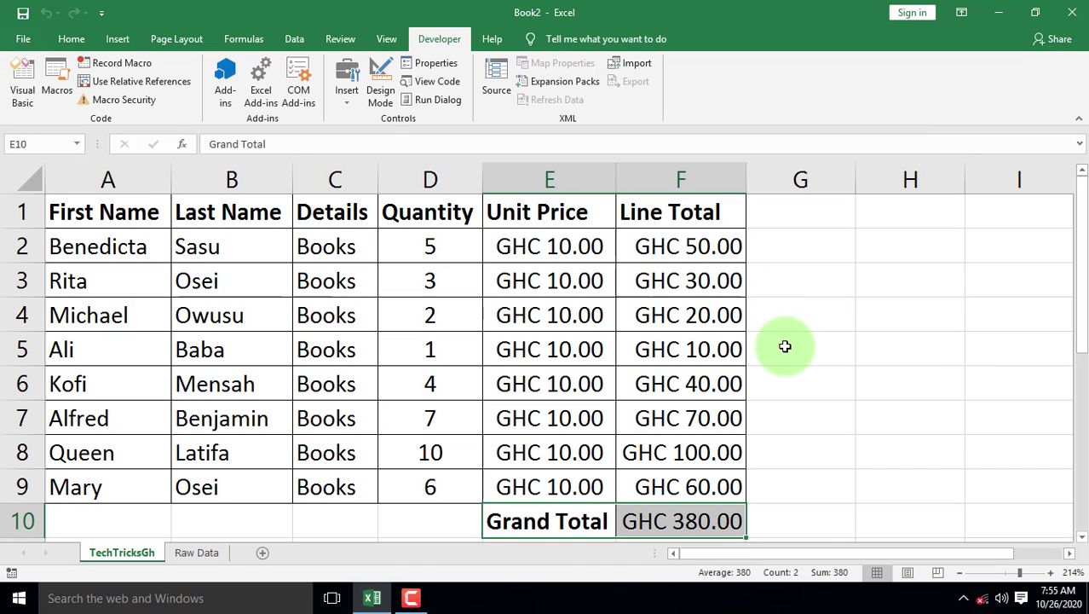
pyautogui.click(23, 39)
# - Save the workbook in the Macro folder as 'Excel Macro', an Excel Macro-Enabled Workbook
pyautogui.click(35, 198)
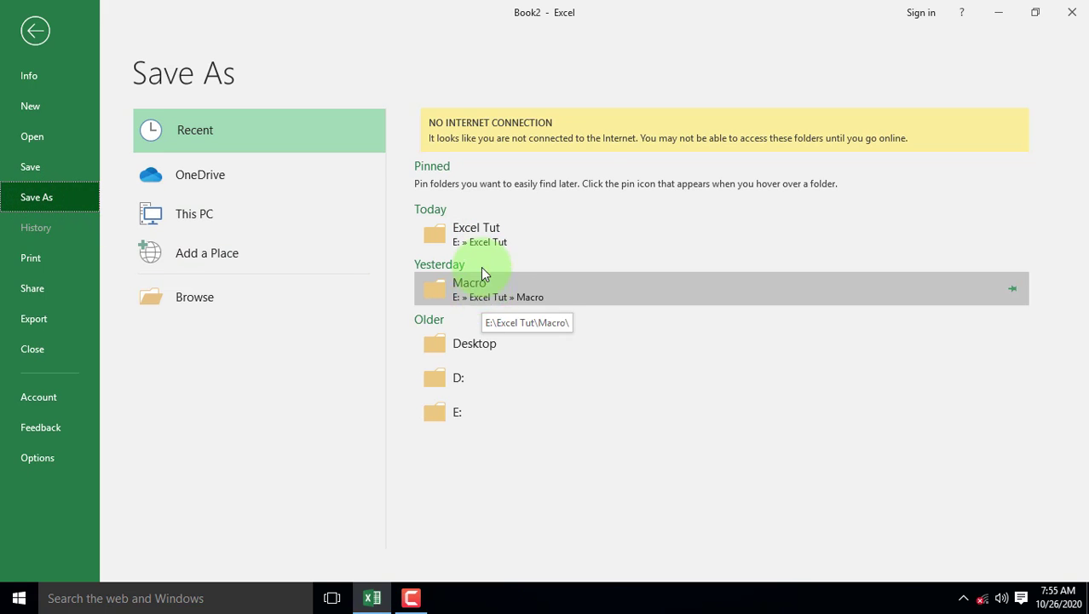
pyautogui.click(477, 301)
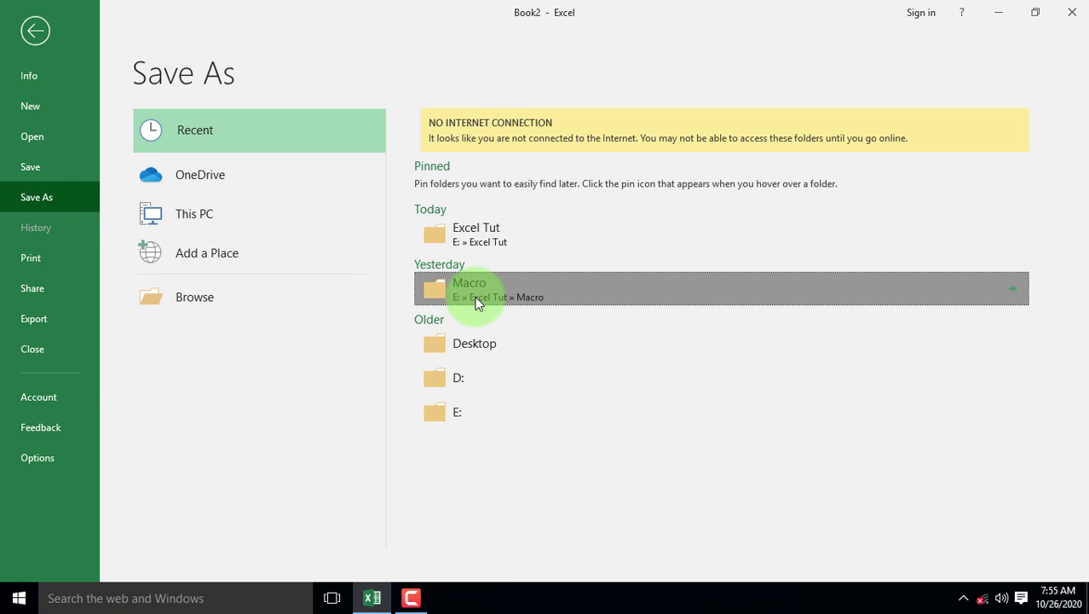
pyautogui.write('E')
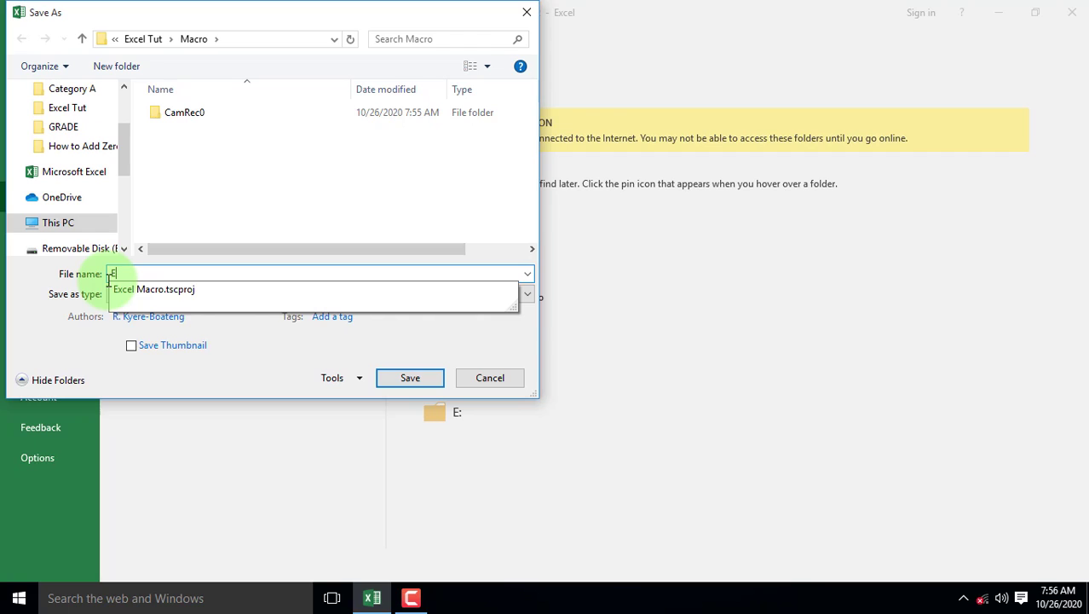
pyautogui.press('BackSpace')
pyautogui.write('Excel Macro')
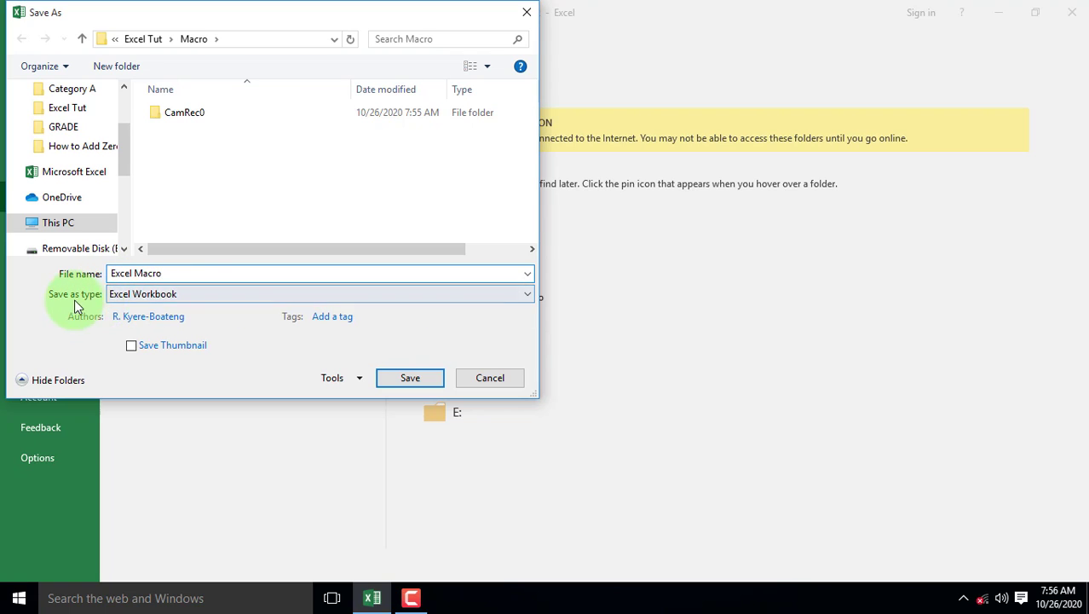
pyautogui.click(528, 295)
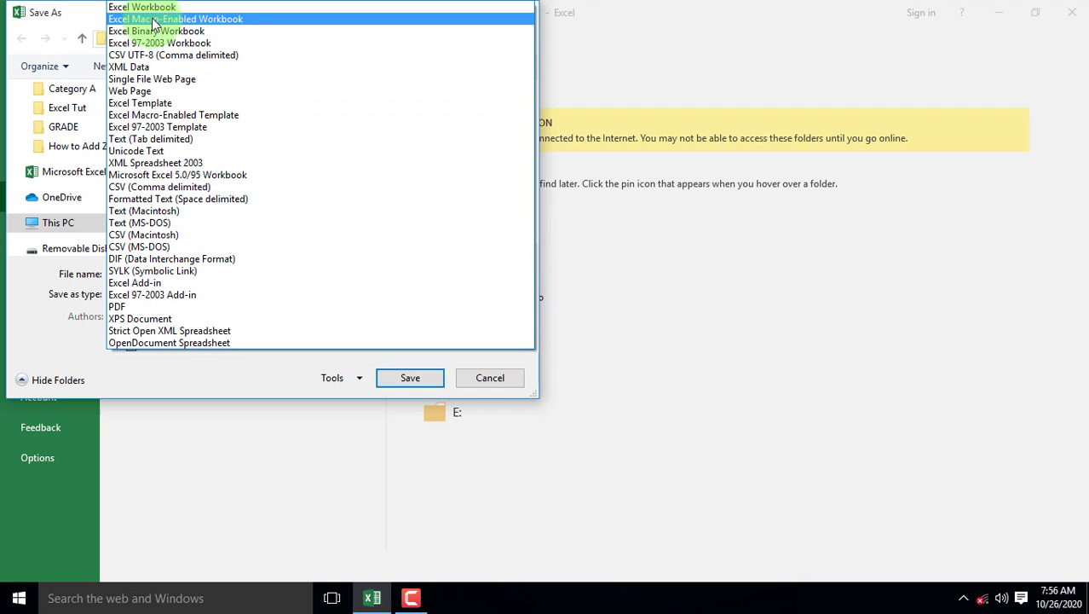
pyautogui.click(235, 20)
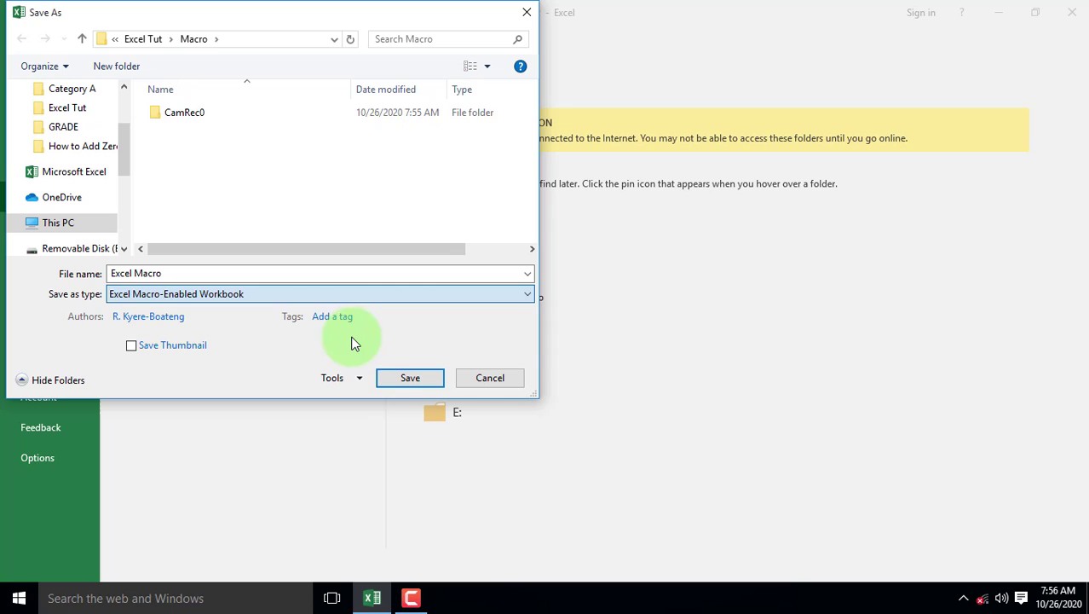
pyautogui.click(389, 385)
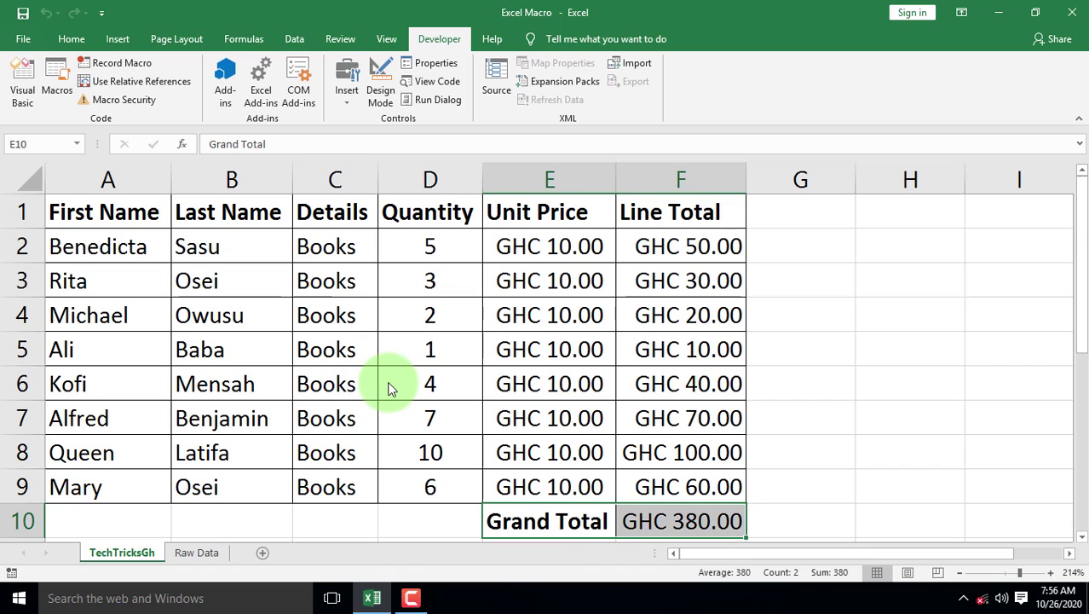
# - Switch to the Raw Data sheet and run the TechTricksGh_Invoice macro on it
pyautogui.click(196, 563)
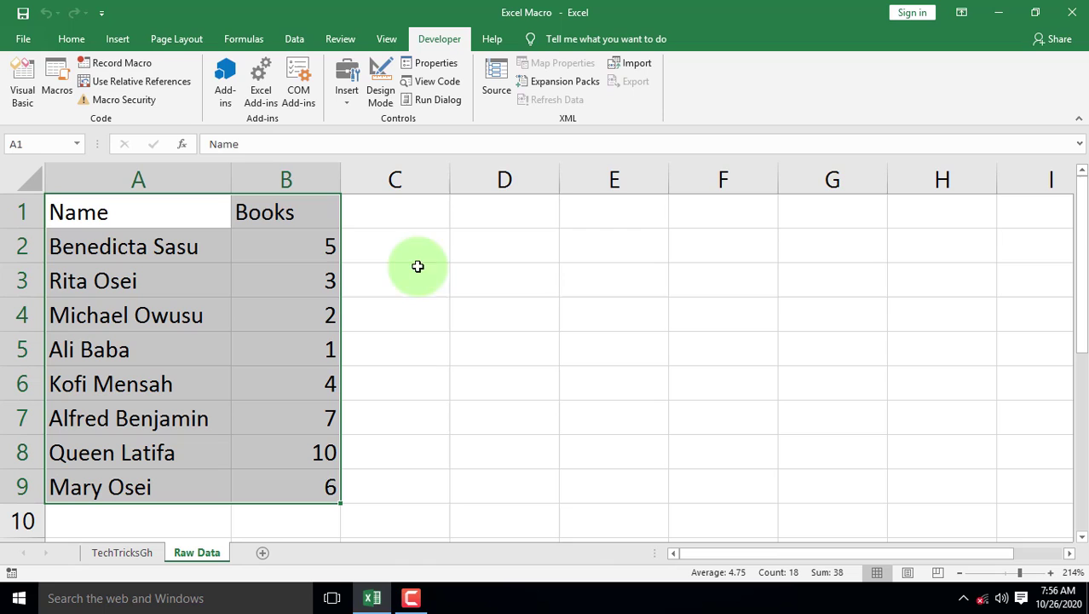
pyautogui.click(53, 81)
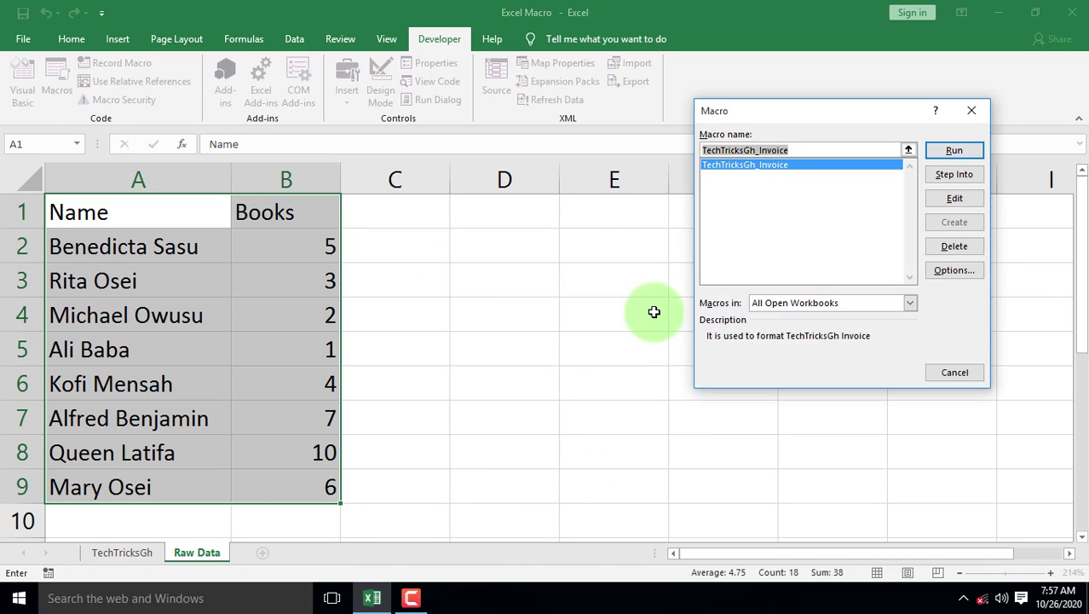
pyautogui.click(938, 150)
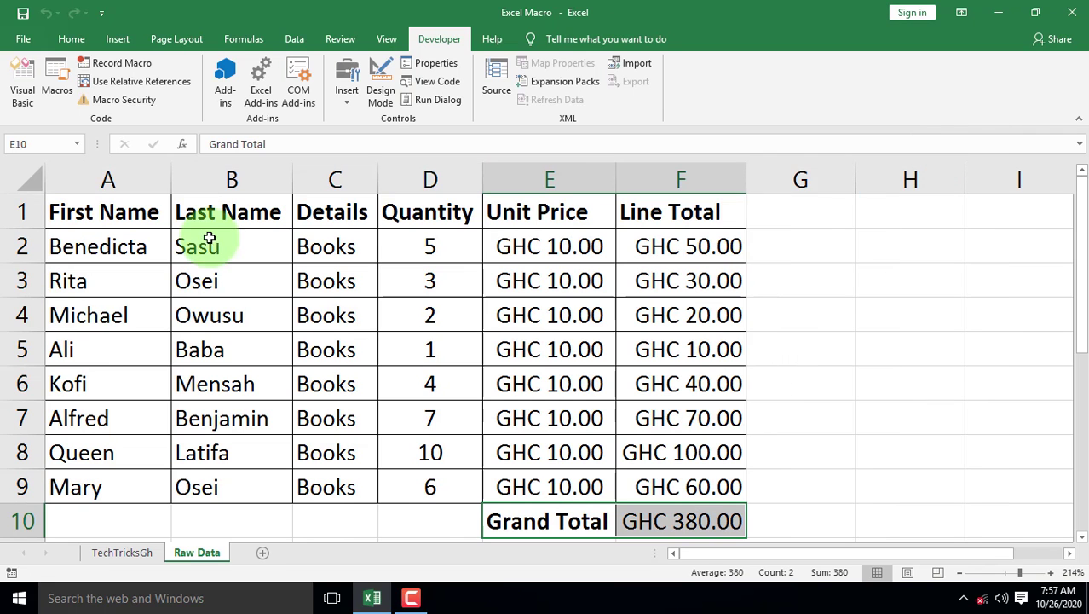